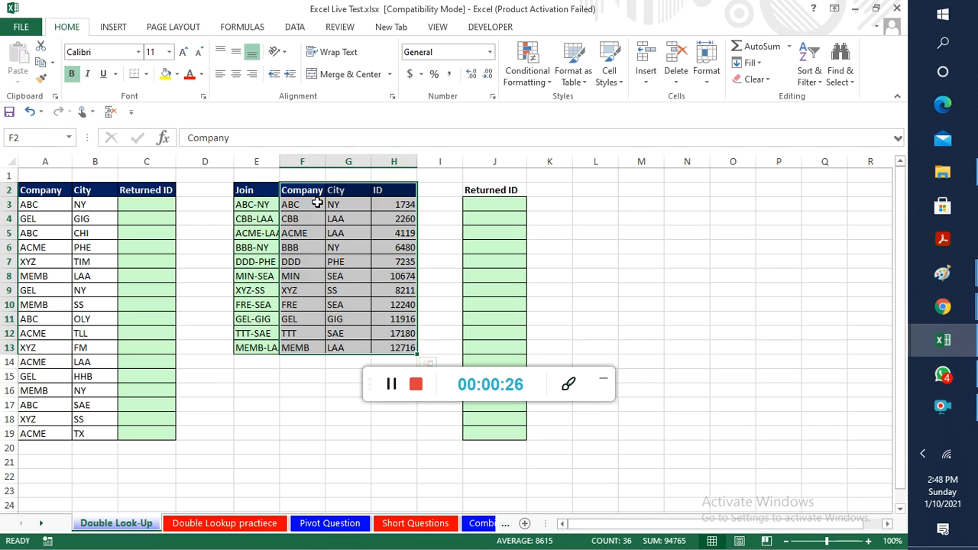
Change the separator in the E3 Join formula to a pipe so it reads =F3&"|"&G3
click(267, 206)
double_click(267, 205)
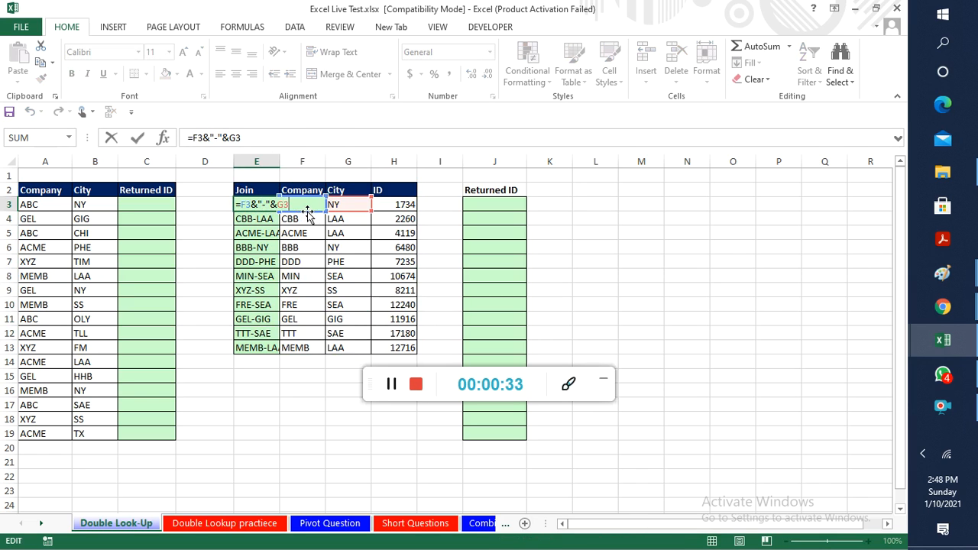
key(Escape)
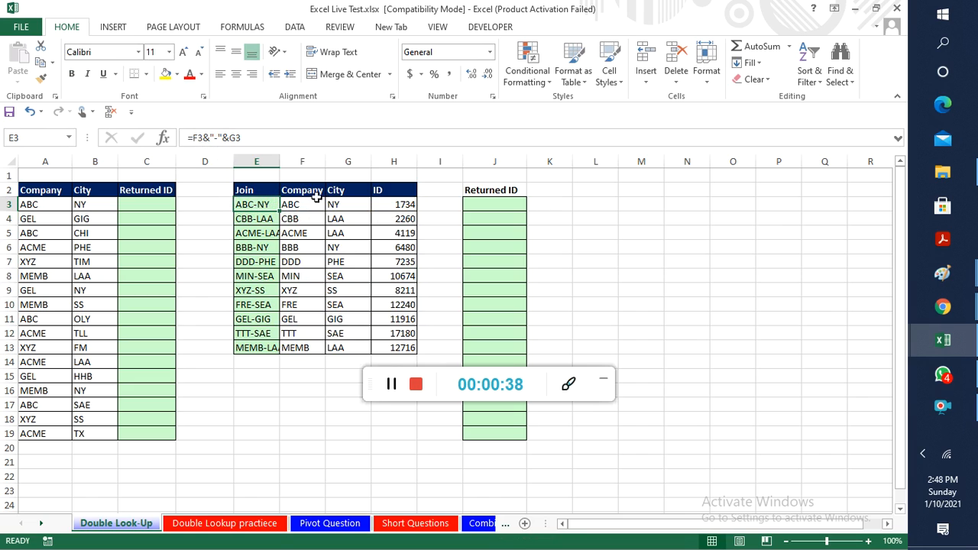
double_click(263, 204)
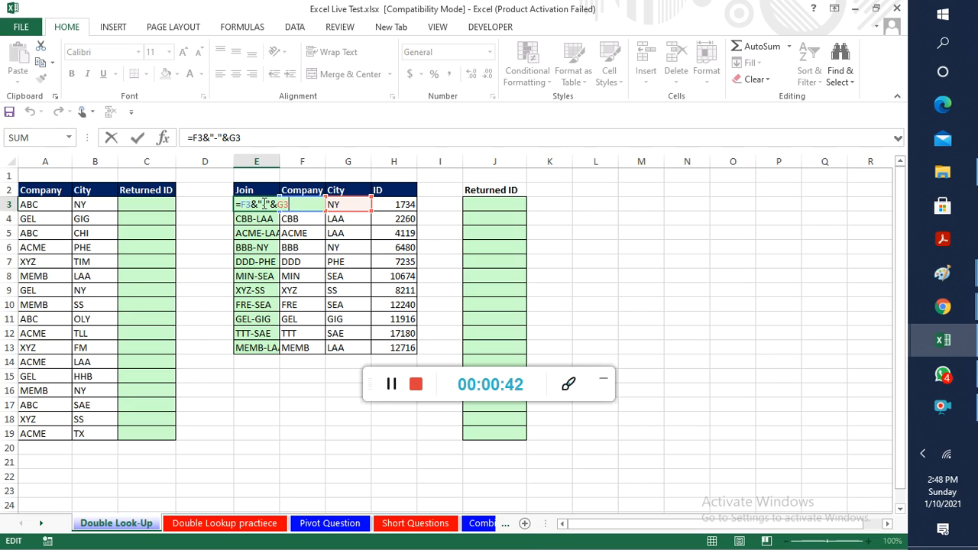
click(263, 202)
key(Delete)
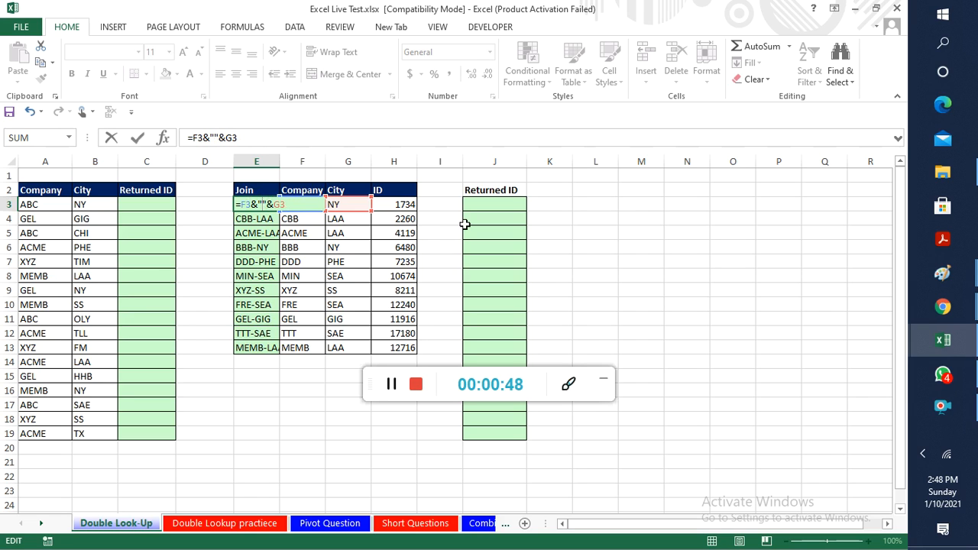
text(|)
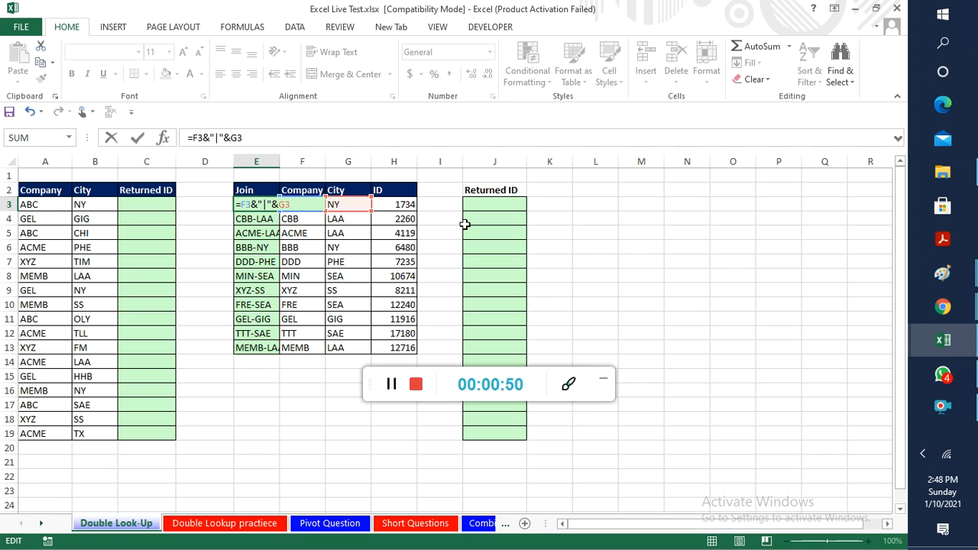
key(Return)
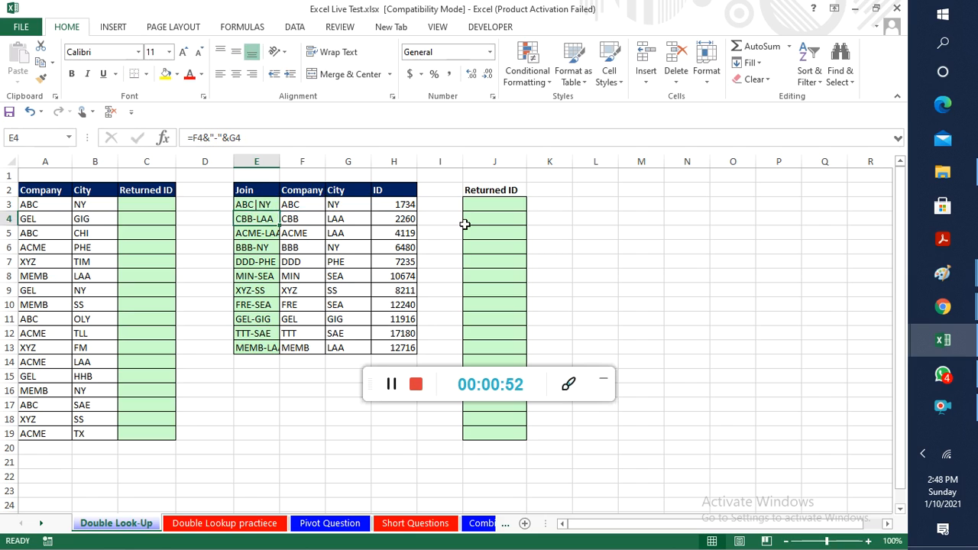
Fill the E3 Join formula down through E13
key(Up)
key(ctrl+shift+Down)
key(ctrl+d)
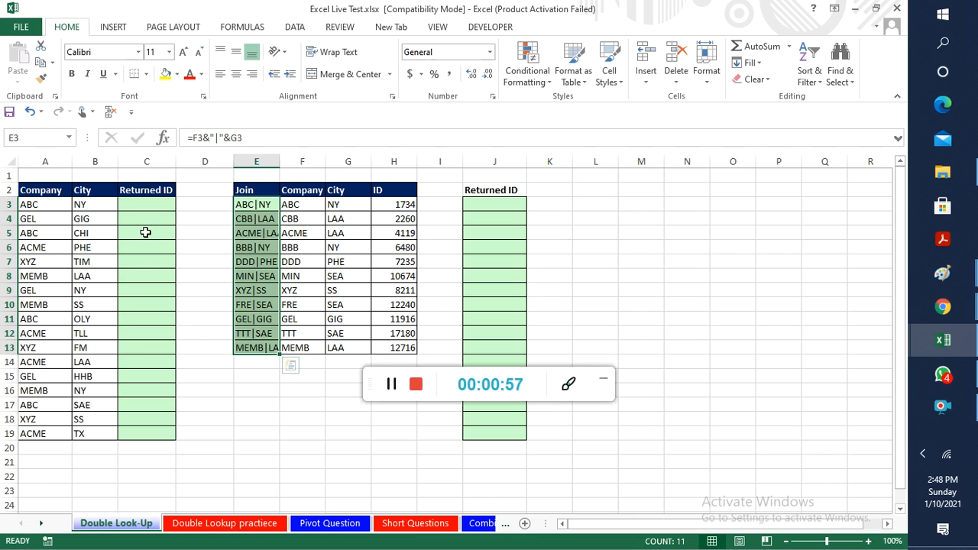
Start a VLOOKUP formula in C3 with A3&"|"&B3 as the lookup value
click(133, 204)
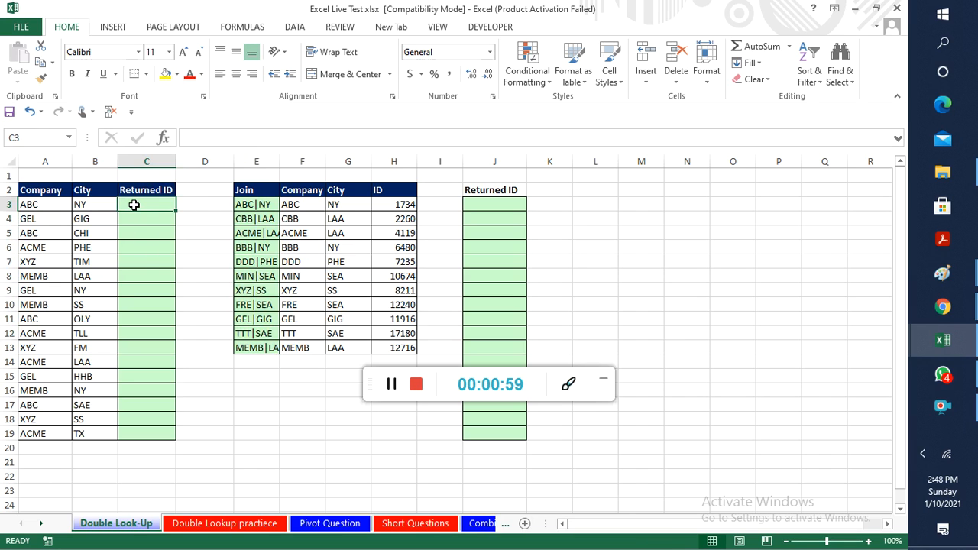
text(=vl)
key(Tab)
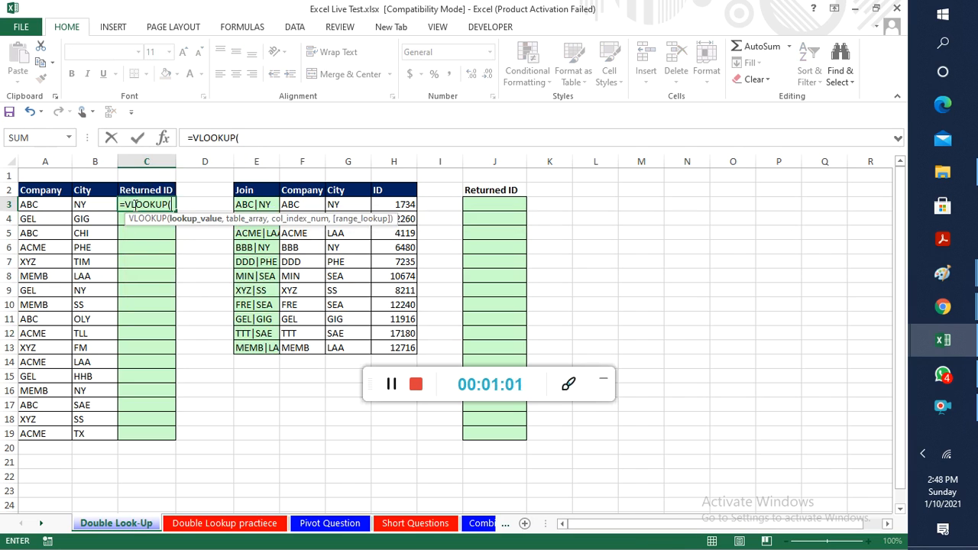
click(53, 206)
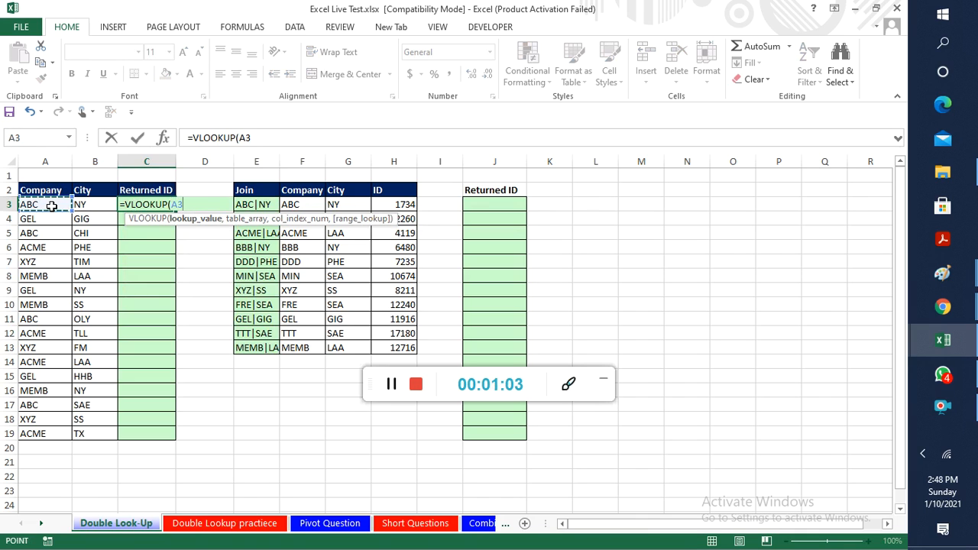
text(&")
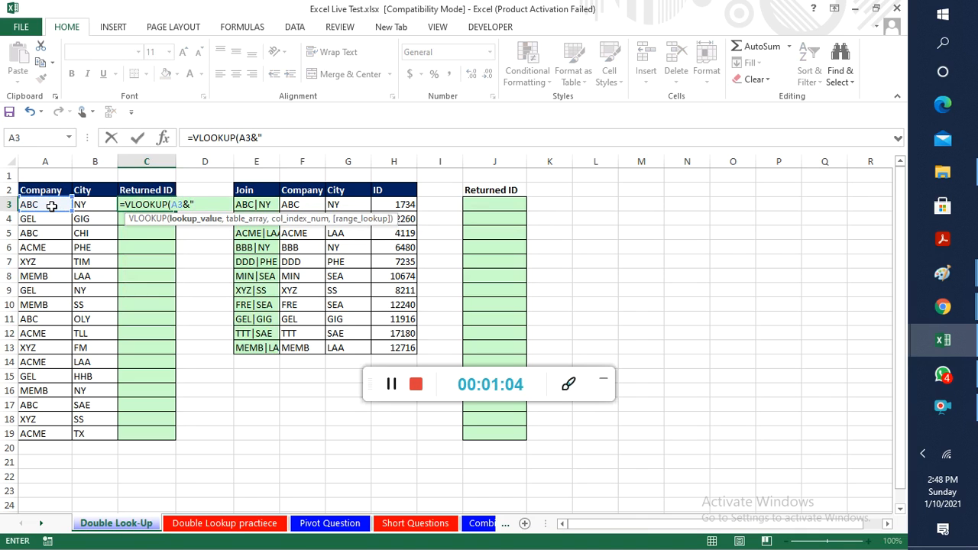
text(|"&)
click(89, 206)
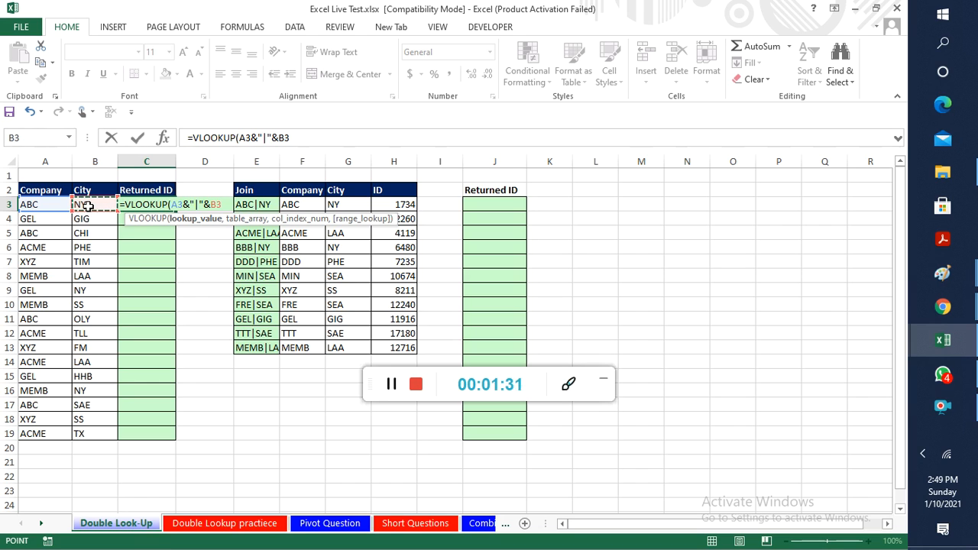
Complete the C3 VLOOKUP with the absolute table range $E$2:$H$13, column index 4 and exact match 0
text(,)
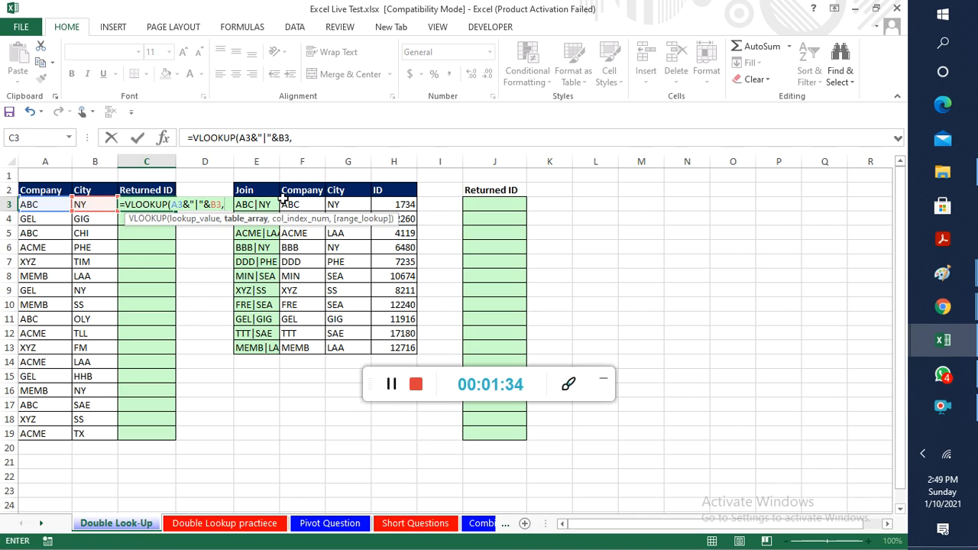
click(263, 190)
key(ctrl+shift+Right)
key(ctrl+shift+Down)
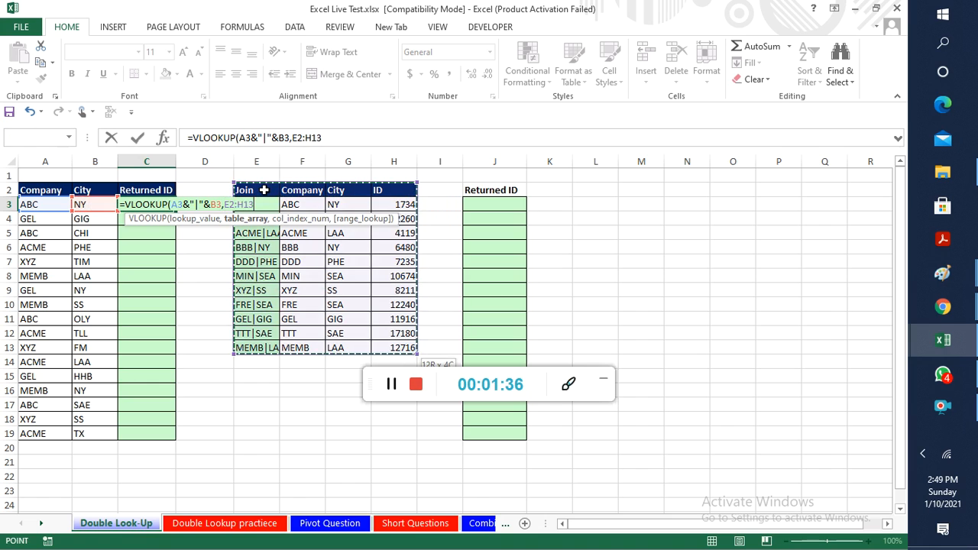
key(F4)
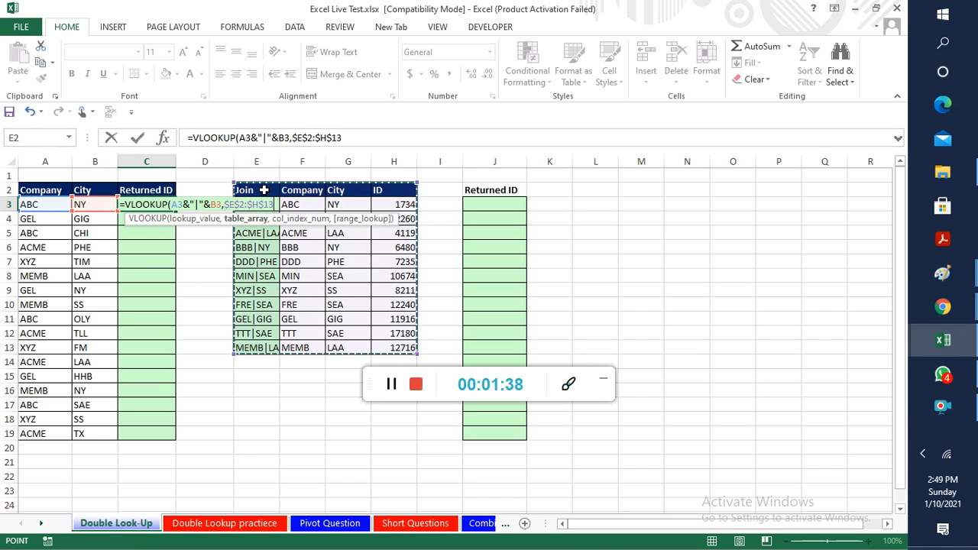
text(,)
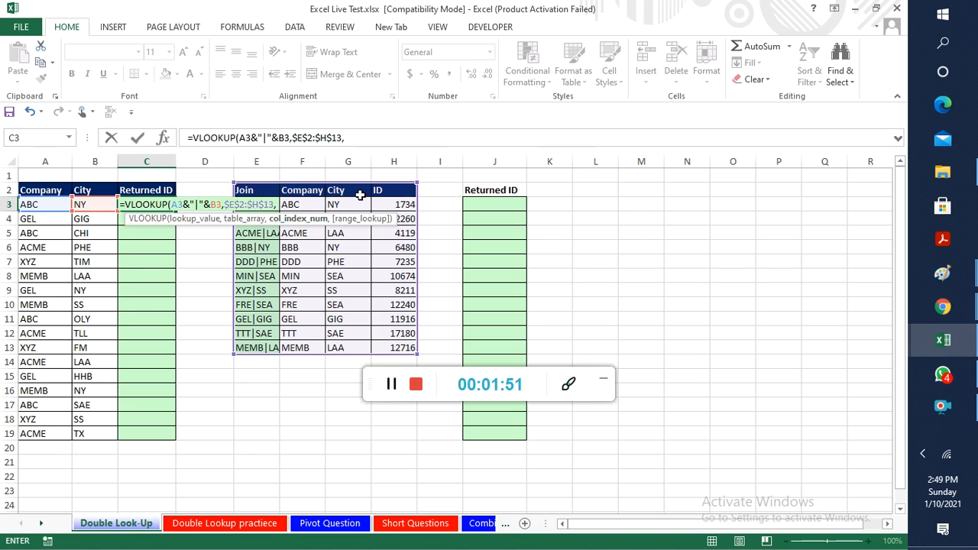
text(4,0))
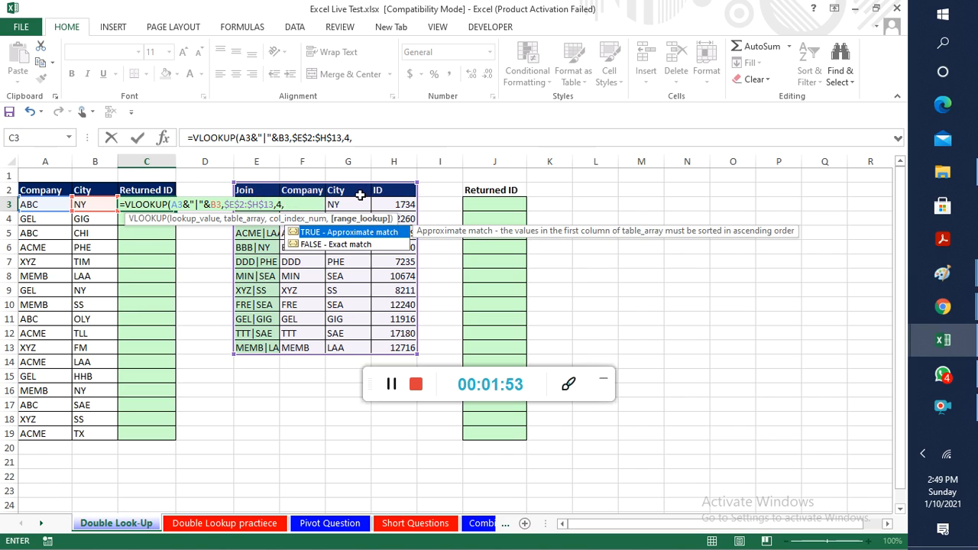
key(Return)
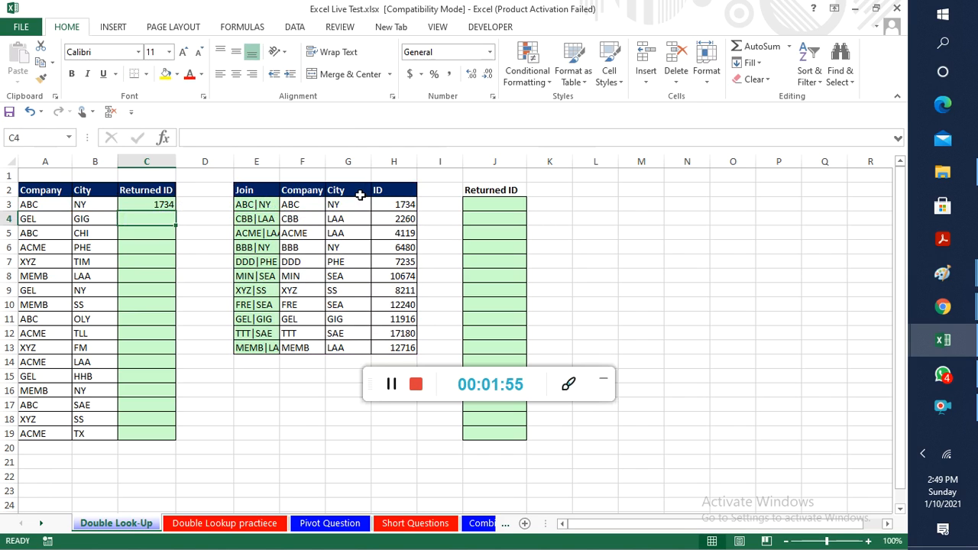
Fill the C3 VLOOKUP formula down the Returned ID column through C19
key(Up)
key(shift+Down)
key(ctrl+shift+Down)
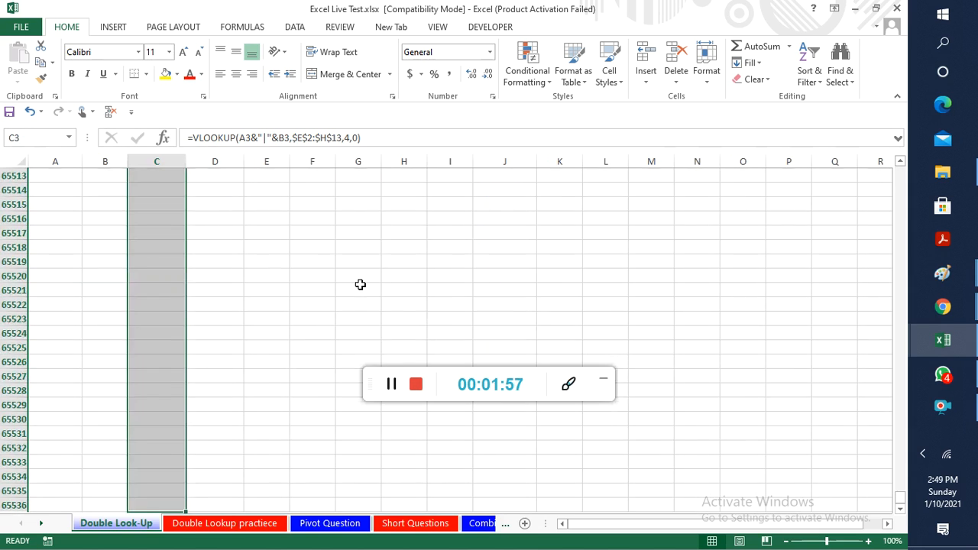
key(ctrl+Up)
key(Down)
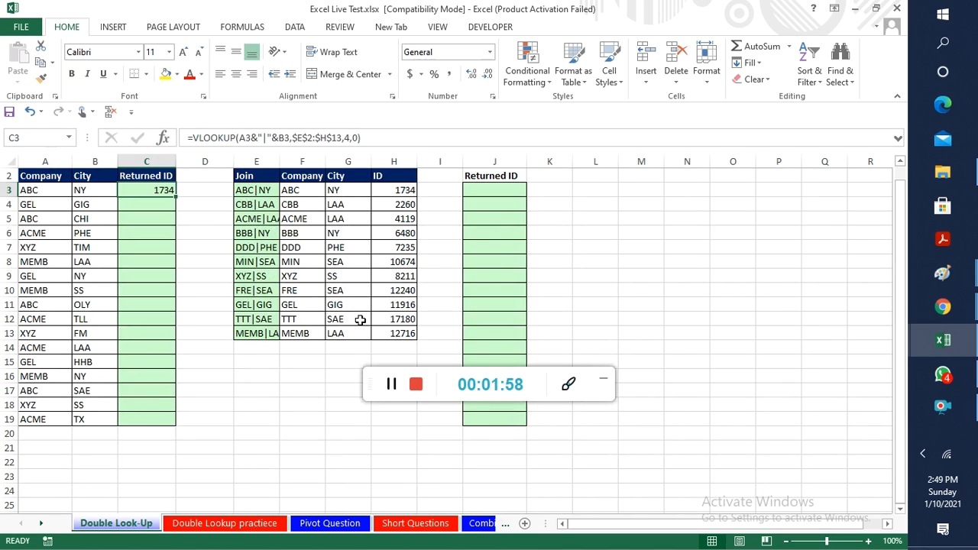
key(shift+Down)
key(shift+Down)
key(shift+Down)
key(shift+Down)
key(shift+Down)
key(shift+Down)
key(shift+Down)
key(shift+Down)
key(shift+Down)
key(shift+Down)
key(shift+Down)
key(shift+Down)
key(shift+Down)
key(shift+Down)
key(shift+Down)
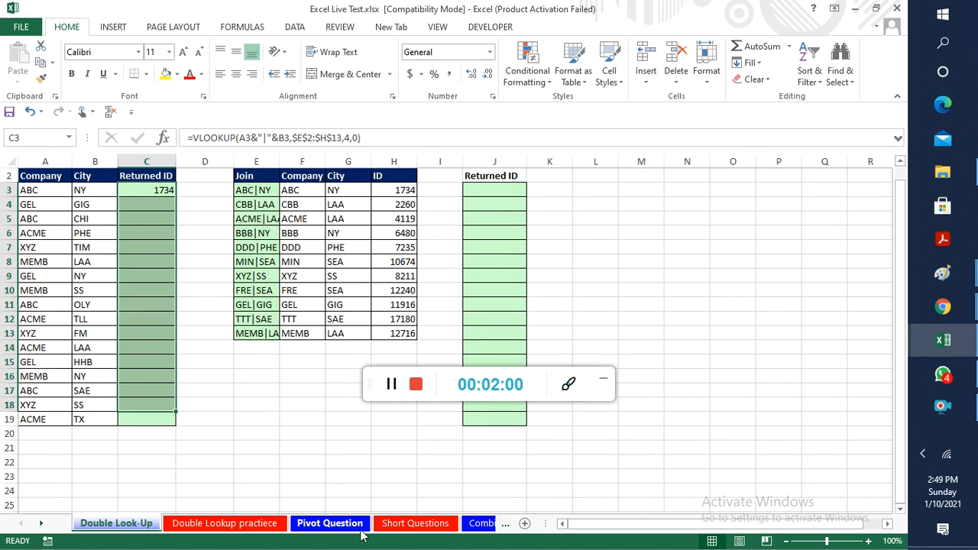
key(shift+Down)
key(ctrl+d)
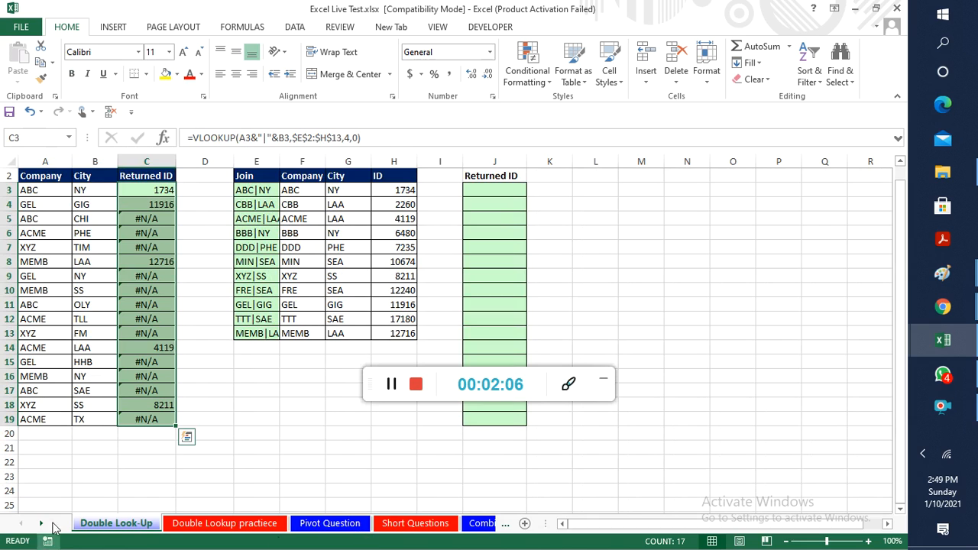
Wrap the C3 VLOOKUP in an IFNA function that returns an empty string ("") for missing matches
click(138, 195)
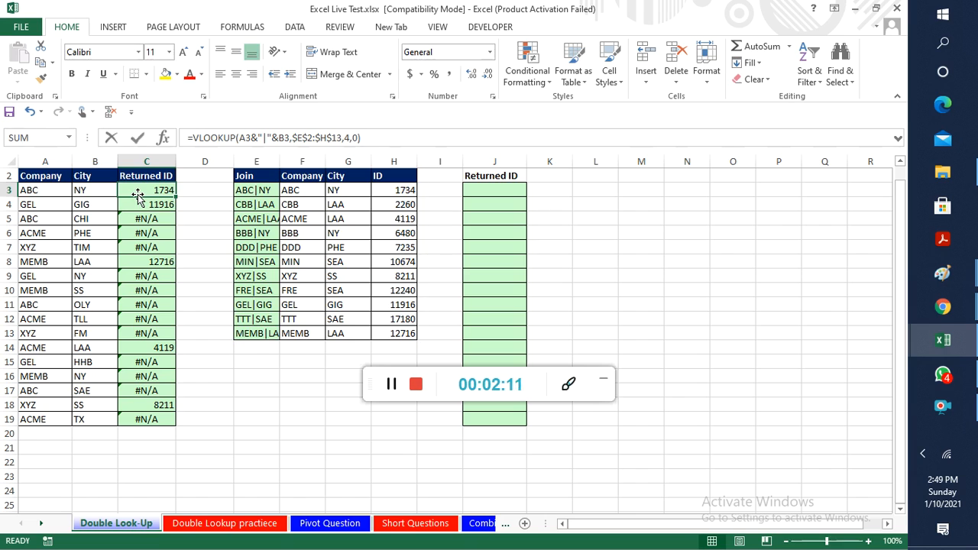
double_click(138, 195)
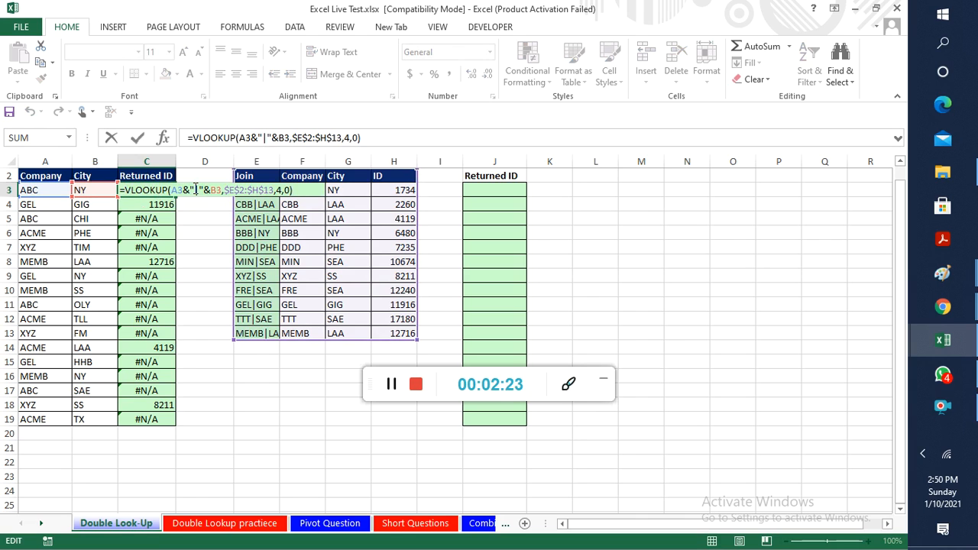
text(if)
key(Down)
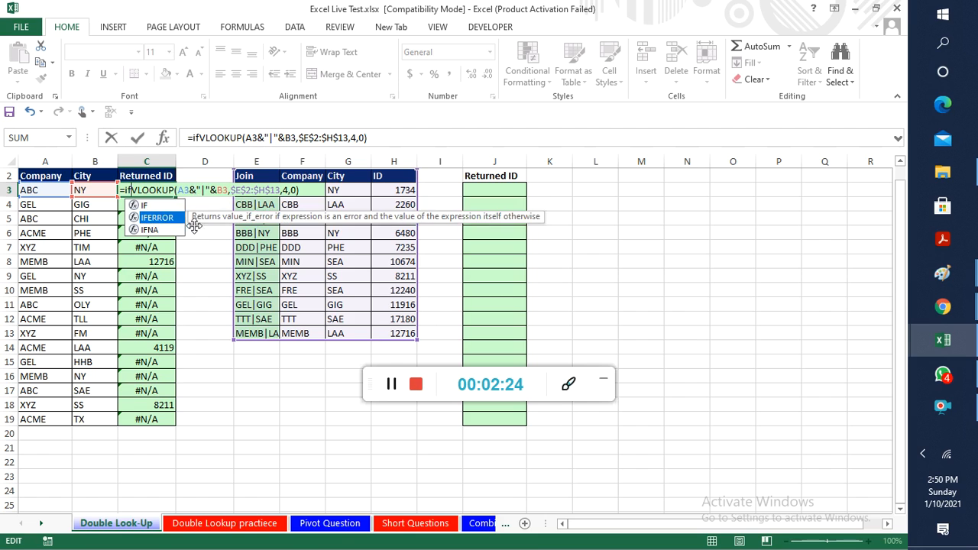
key(Down)
key(Tab)
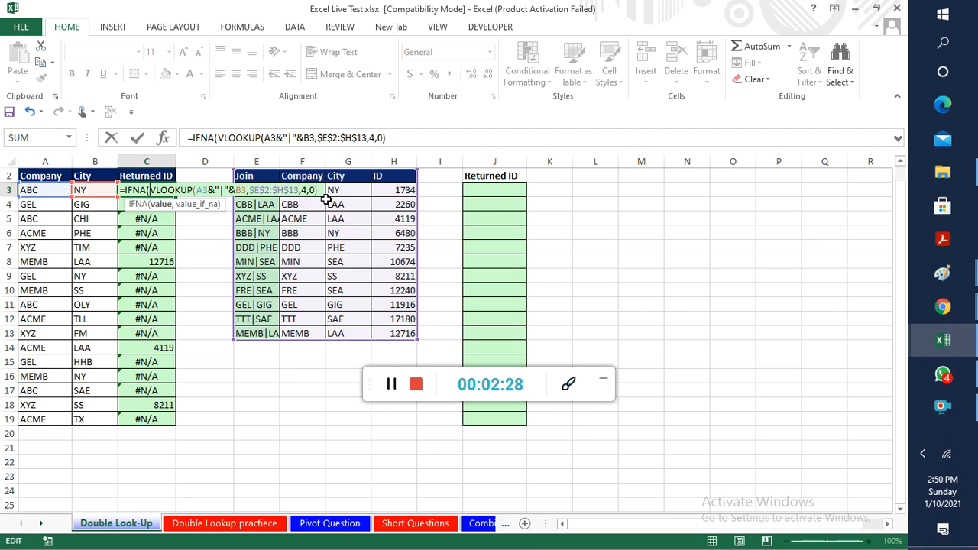
click(320, 190)
text(,")
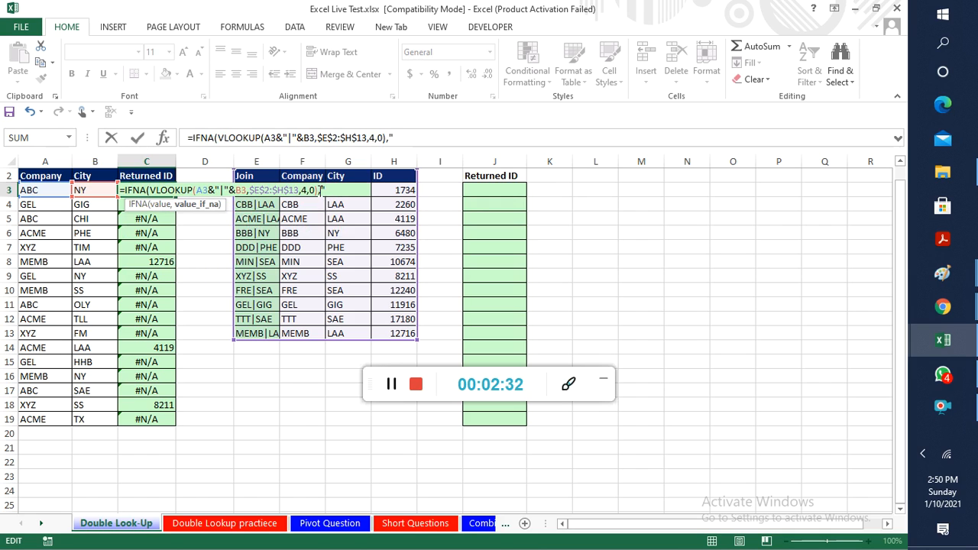
text(")
key(Return)
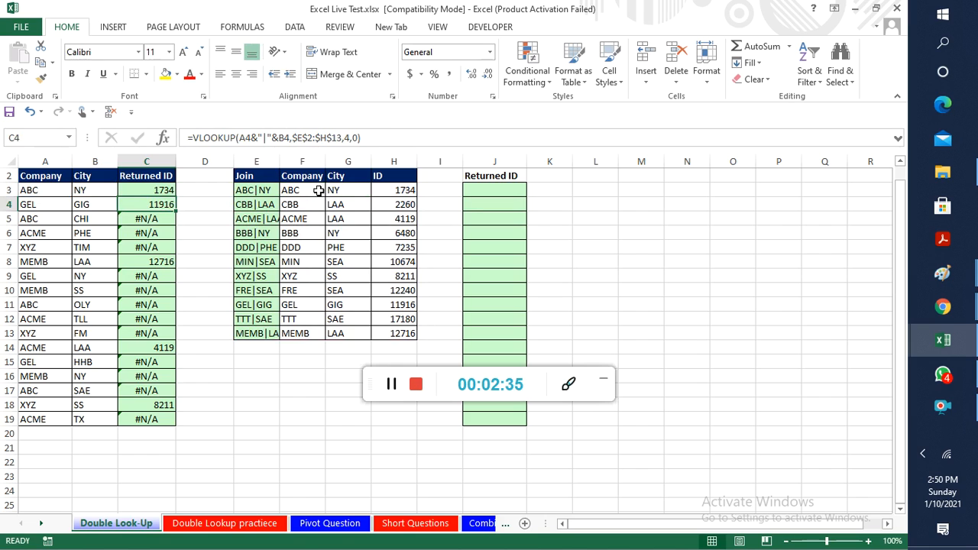
Fill the IFNA formula from C3 down through C19
key(Up)
key(ctrl+shift+Down)
key(ctrl+d)
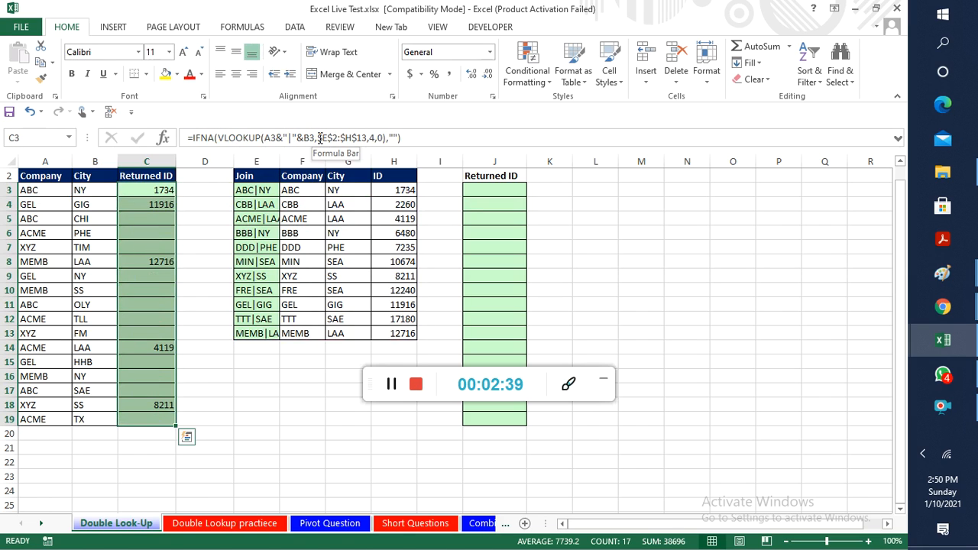
Replace the IFNA function with IFERROR in the C3 formula, keeping the VLOOKUP as its value
key(Up)
key(Down)
click(320, 139)
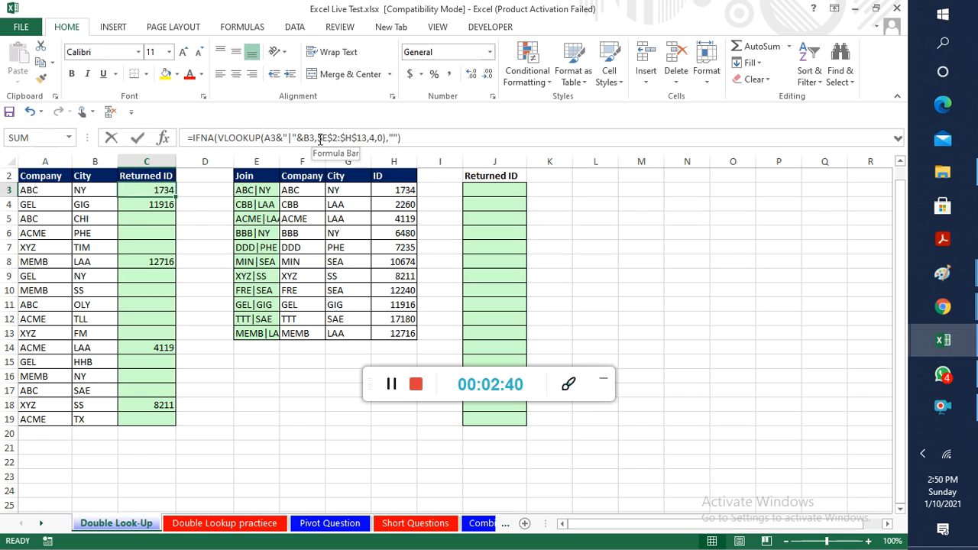
click(142, 189)
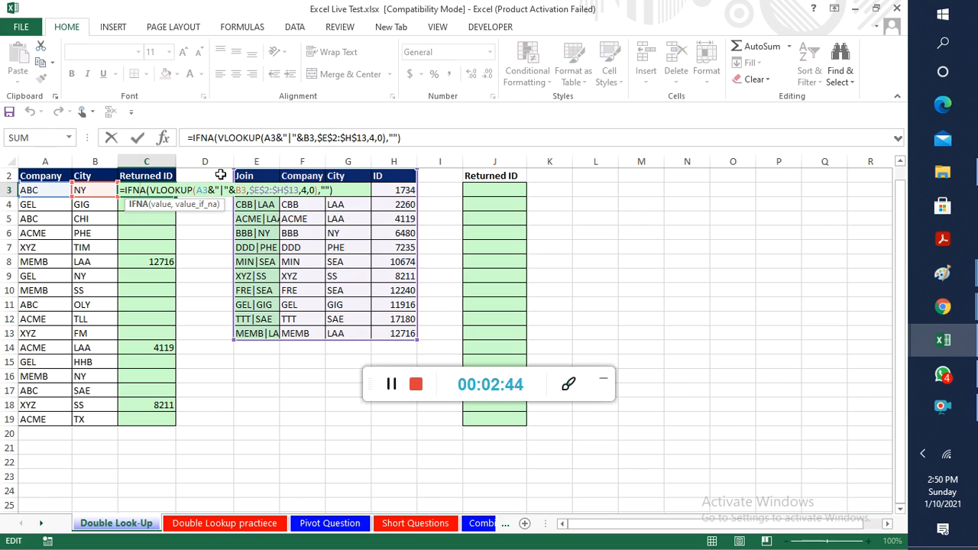
key(BackSpace)
key(BackSpace)
key(BackSpace)
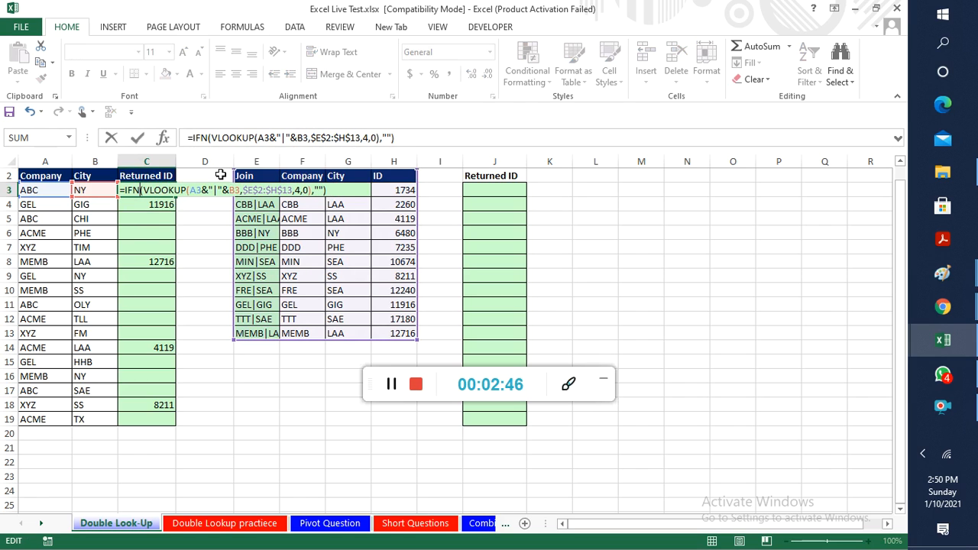
key(Down)
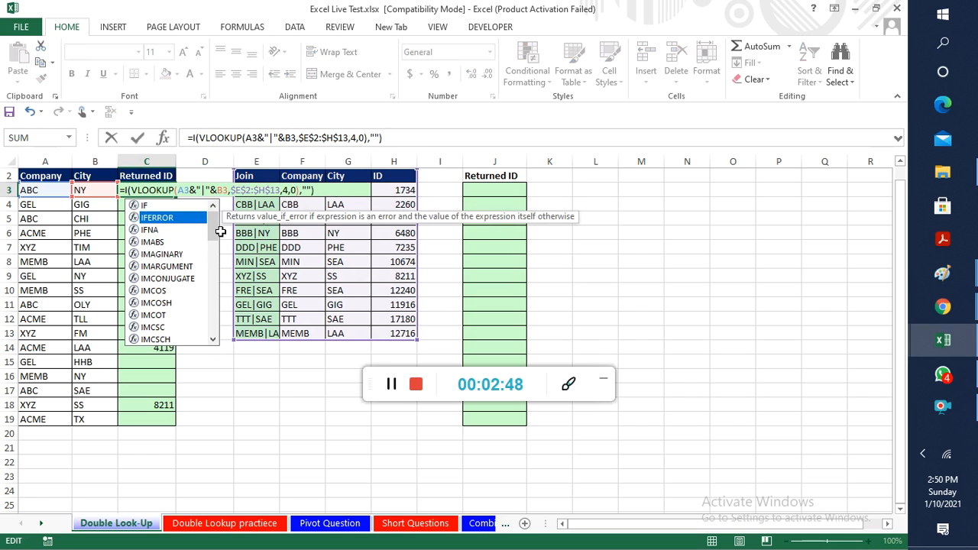
key(Tab)
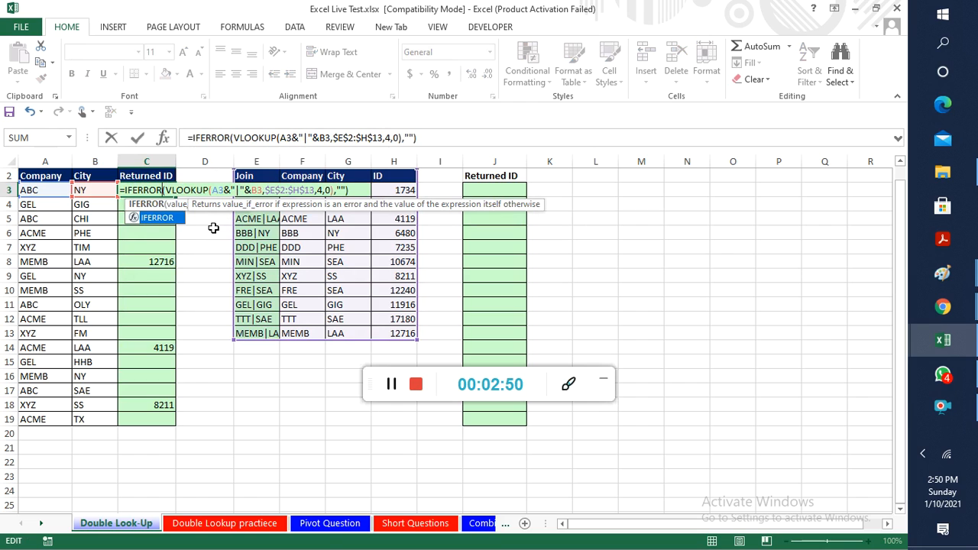
click(152, 223)
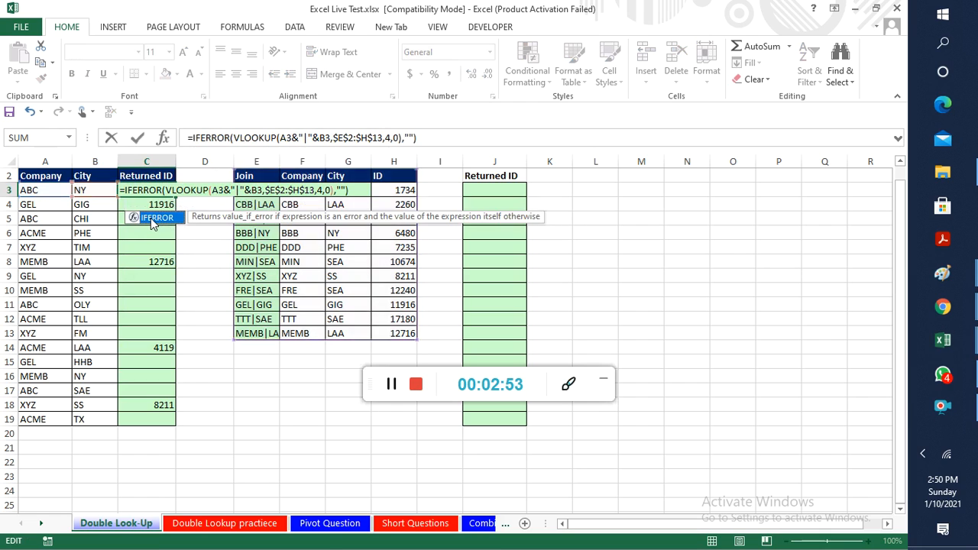
Re-enter the empty string ("") as the IFERROR fallback in C3 and fill the formula down through C19
click(342, 190)
key(BackSpace)
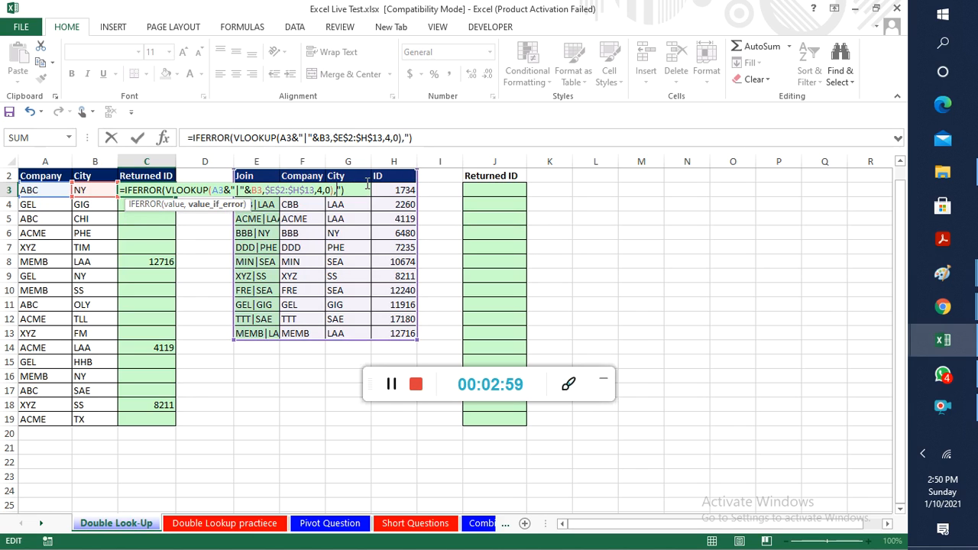
key(BackSpace)
drag(167, 190, 334, 191)
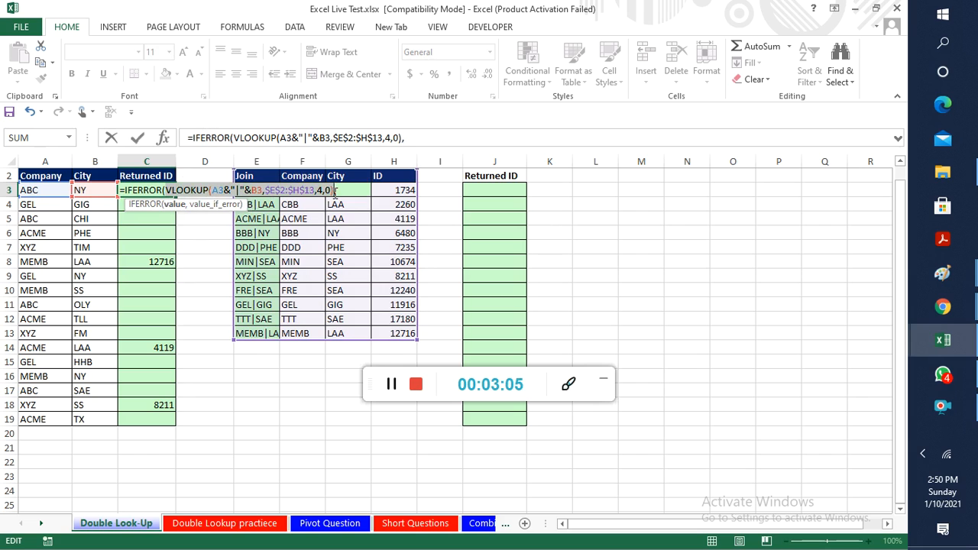
key(ctrl+c)
click(343, 192)
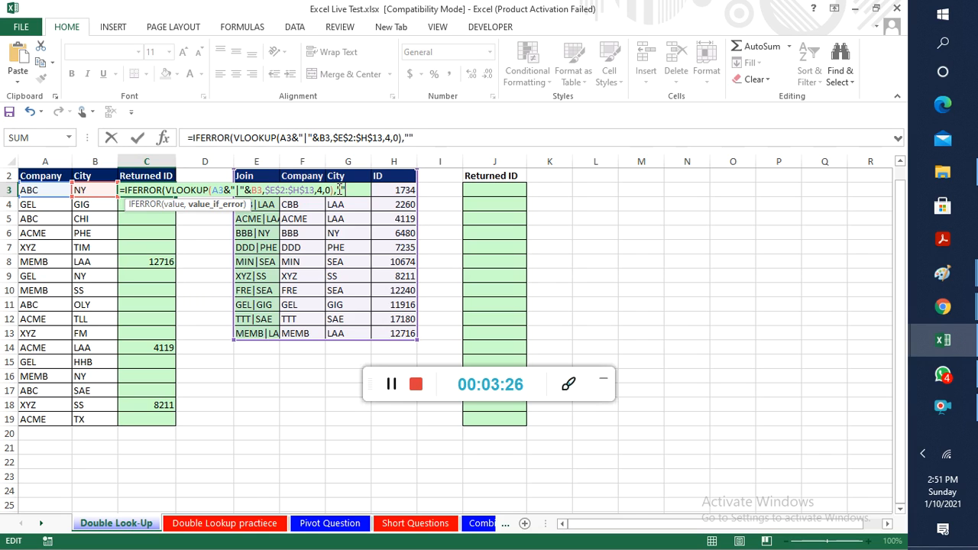
text())
key(Return)
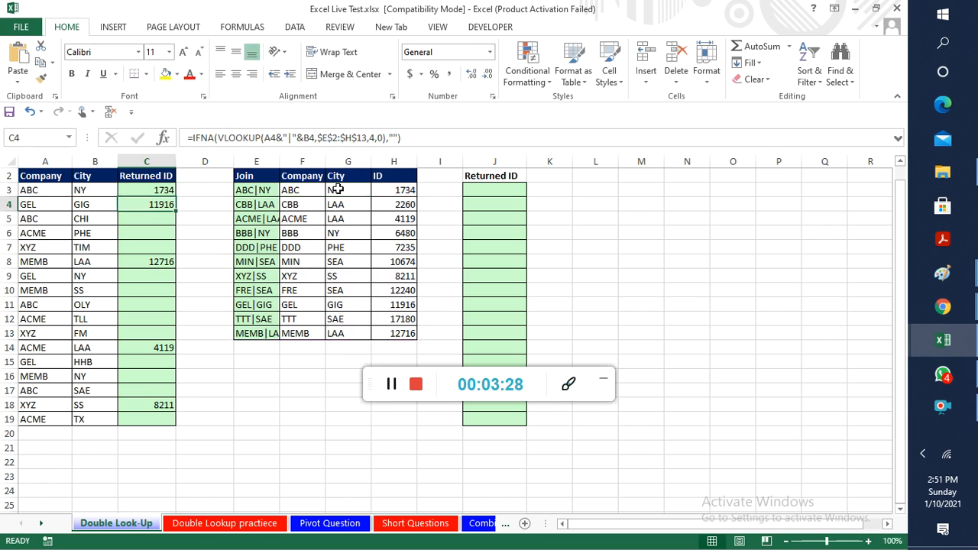
key(Up)
key(ctrl+shift+Down)
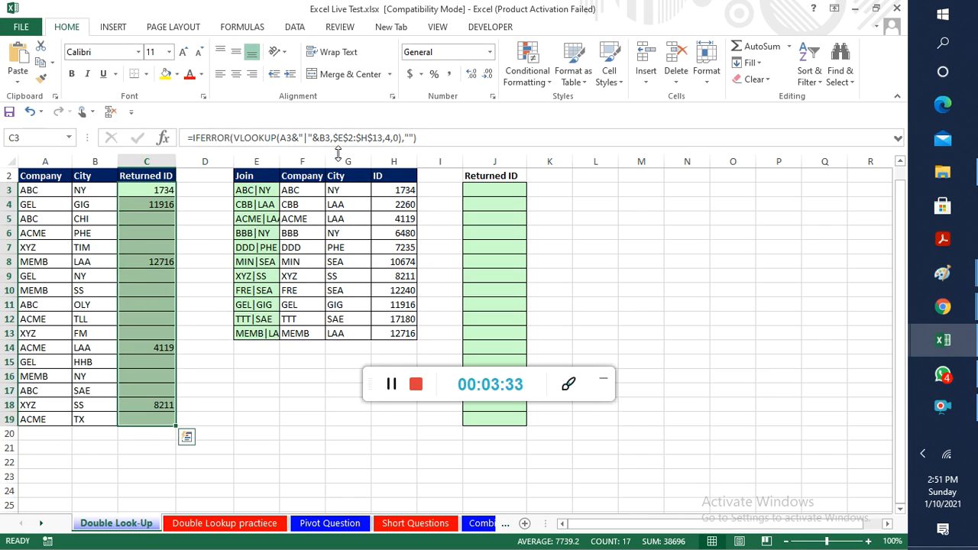
Change the IFERROR fallback in the C3 formula to the text "No Value"
key(Left)
key(Right)
key(F2)
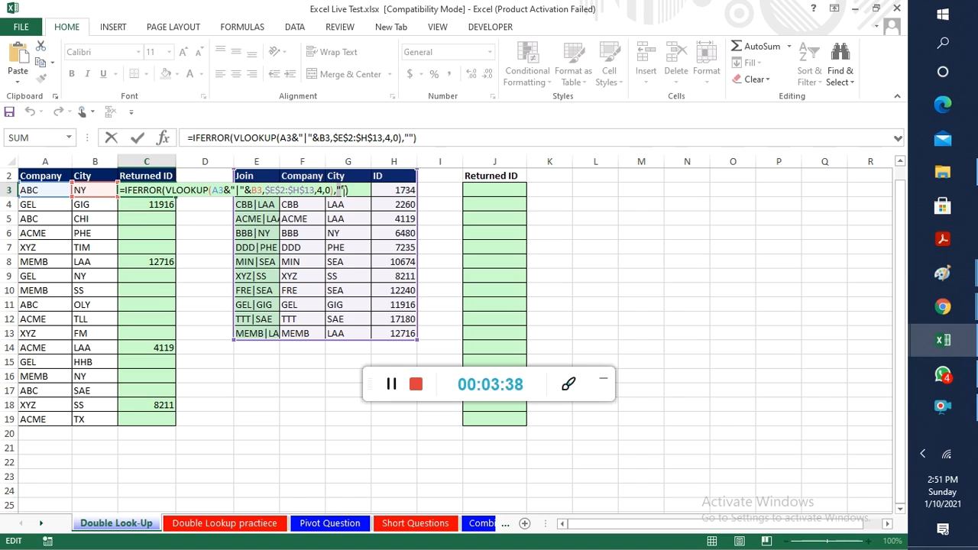
click(345, 190)
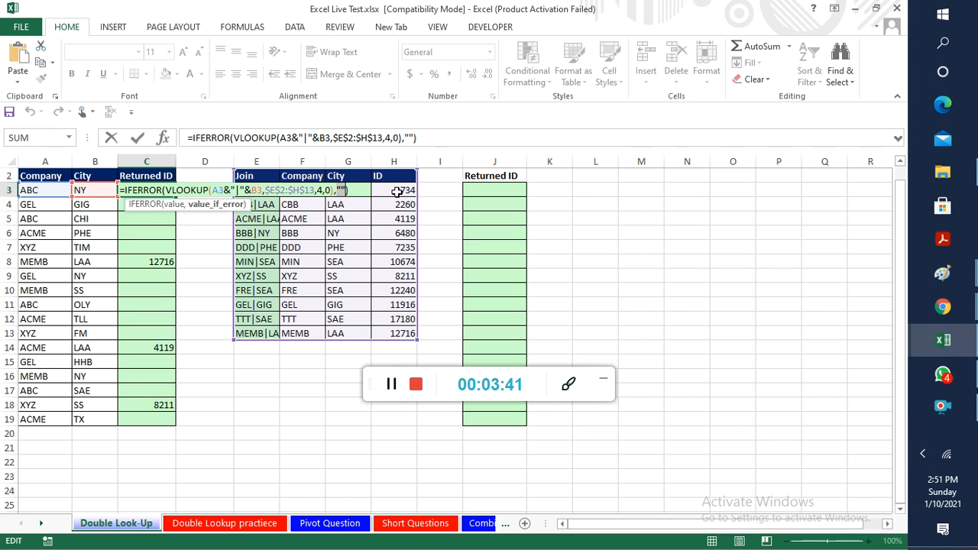
key(BackSpace)
key(BackSpace)
text(No Value)
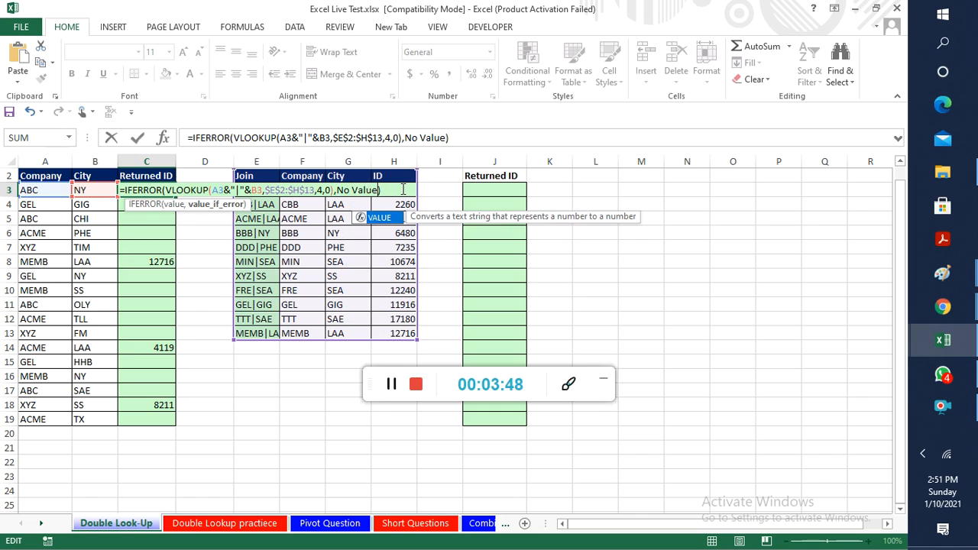
text(")
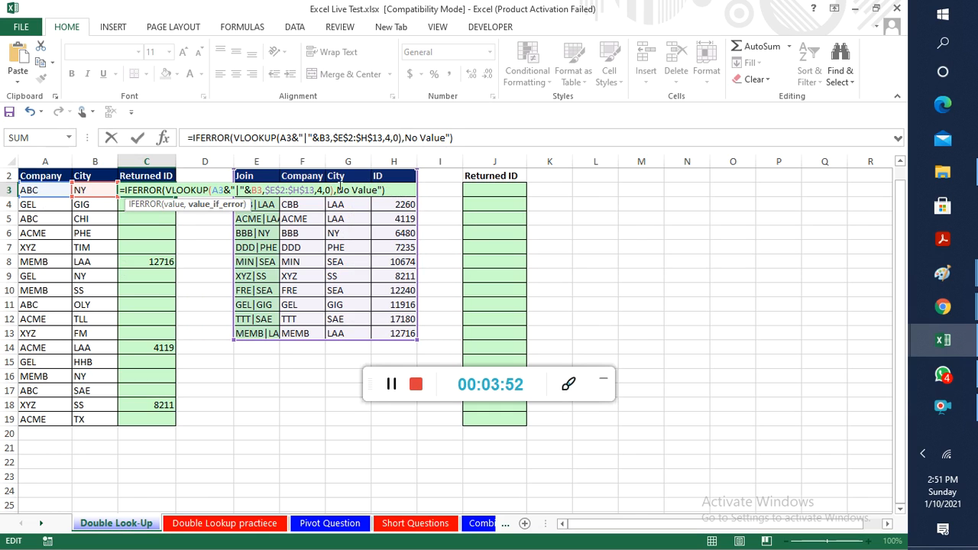
click(338, 189)
text(")
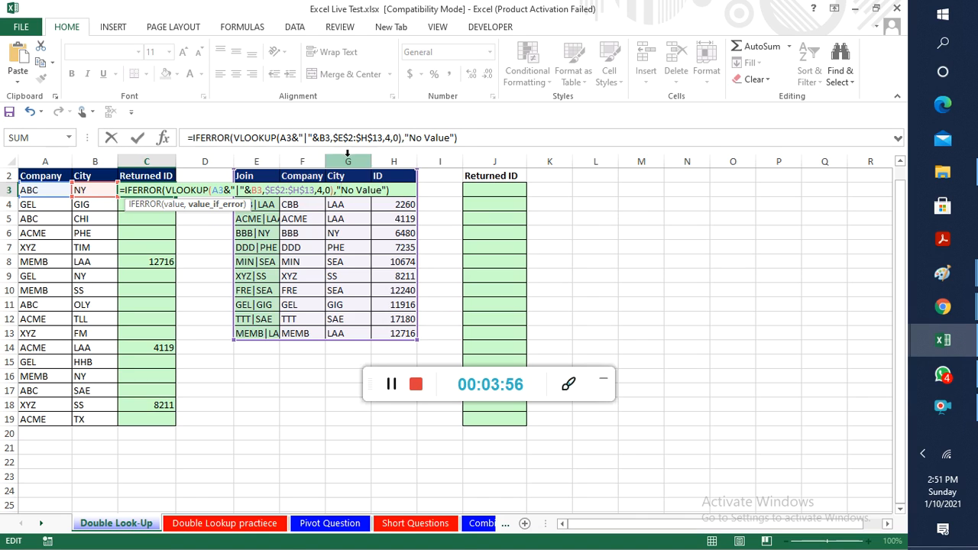
click(406, 191)
key(Return)
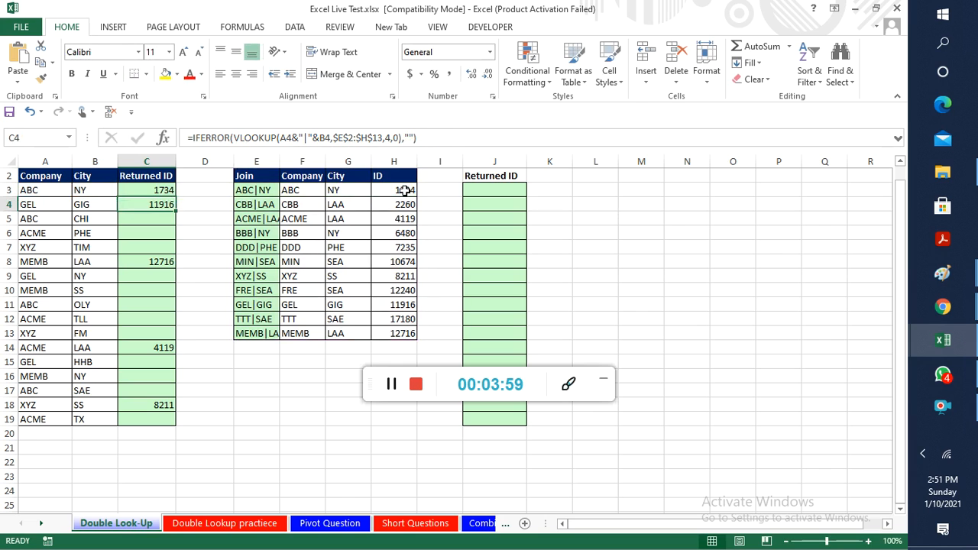
Fill the updated IFERROR formula from C3 down through C19
key(Up)
key(ctrl+shift+Down)
key(ctrl+q)
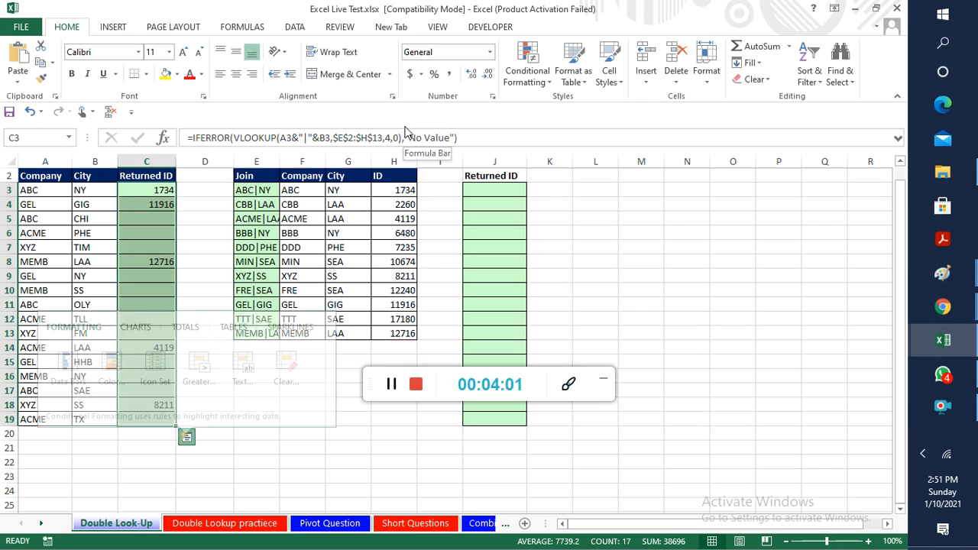
key(Escape)
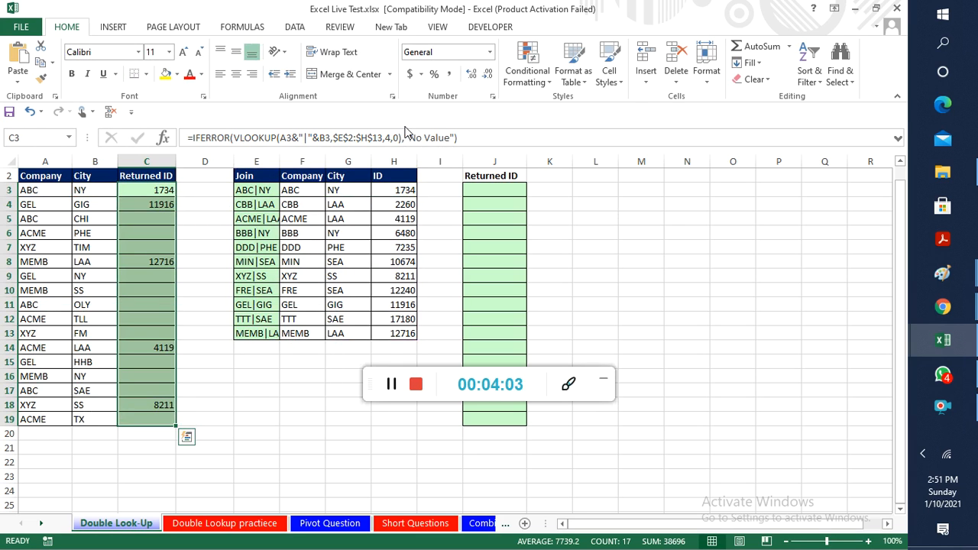
key(ctrl+d)
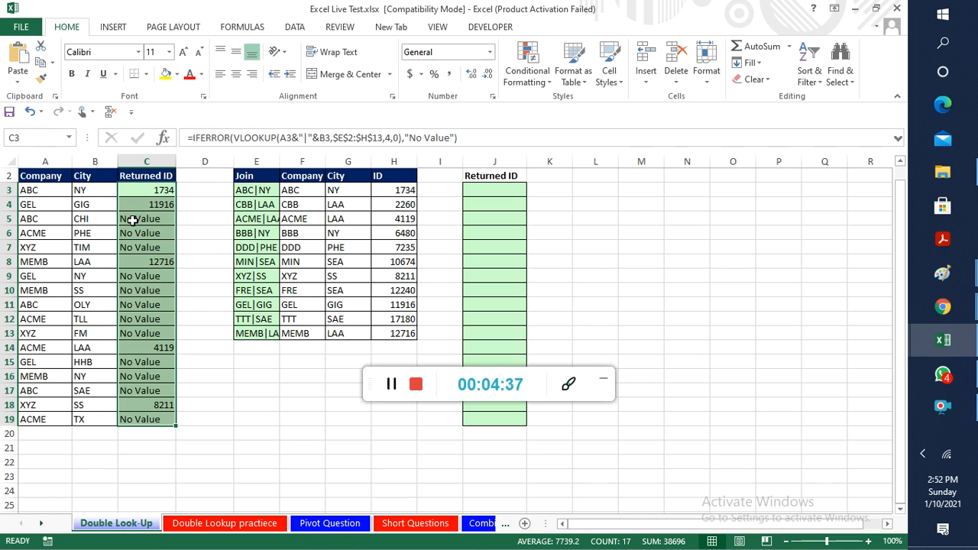
Examine the filled results and formulas in the first rows of column C's Returned ID
click(138, 175)
click(137, 191)
key(Down)
key(Down)
key(Down)
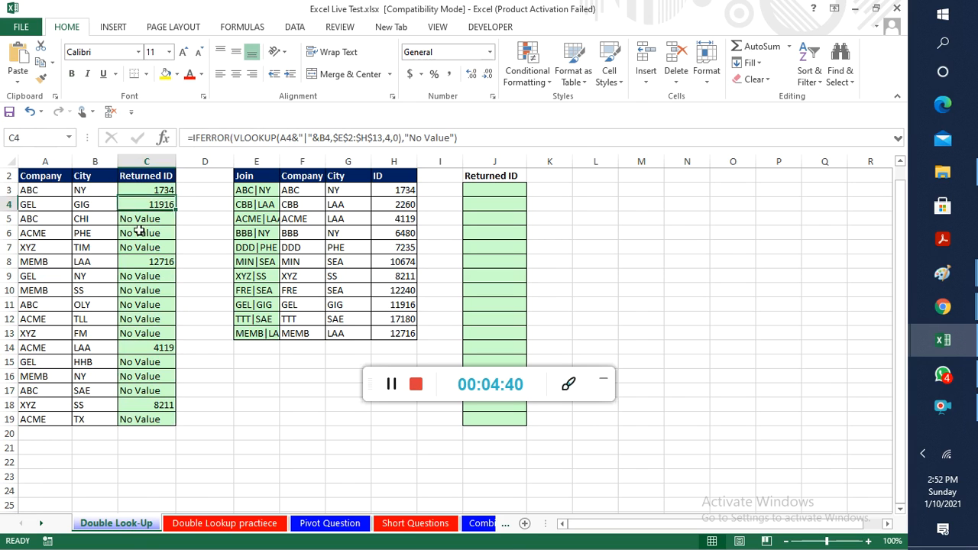
key(Up)
key(Up)
key(Up)
key(Up)
key(Down)
key(Down)
key(Down)
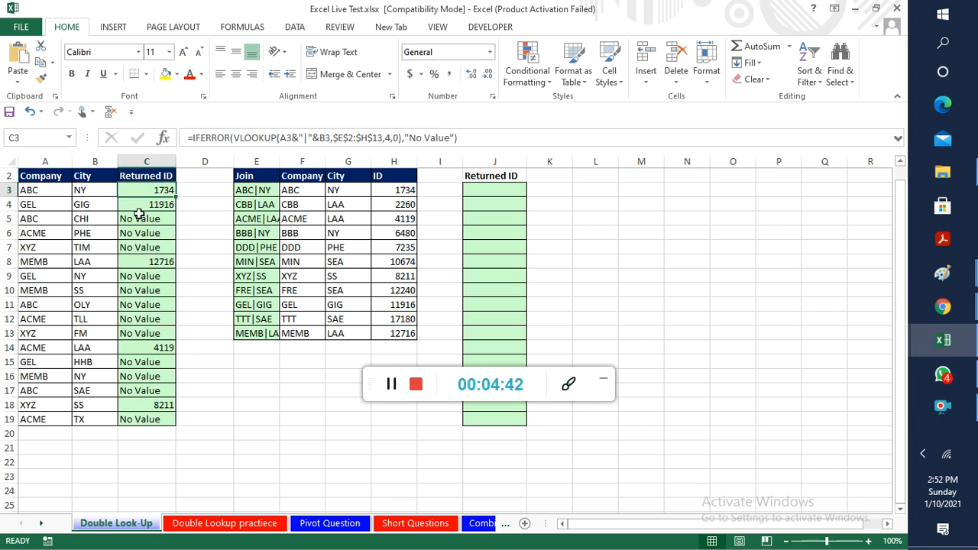
key(Up)
key(Up)
key(Up)
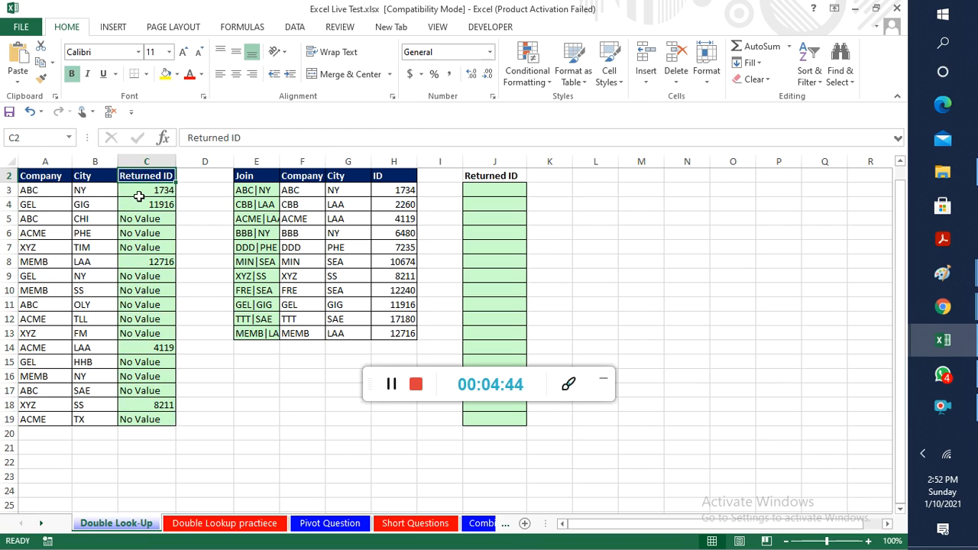
key(Right)
key(Right)
key(Right)
key(Right)
key(Right)
key(Right)
key(Down)
key(Right)
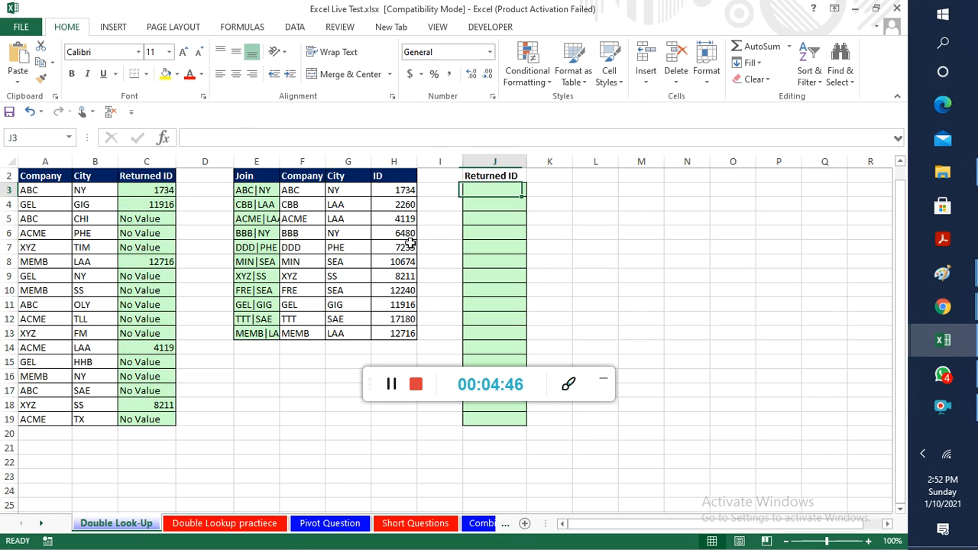
text(=Is)
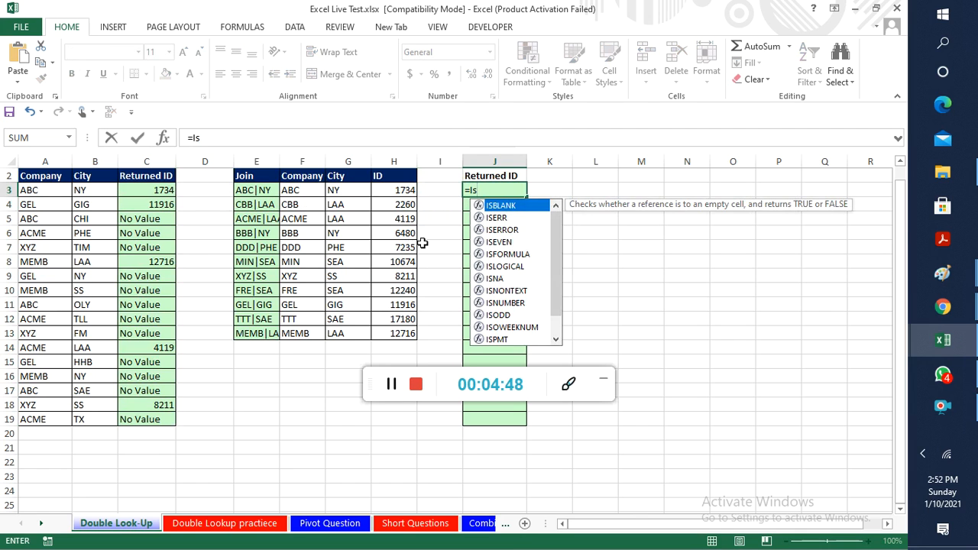
key(Down)
key(Down)
key(Tab)
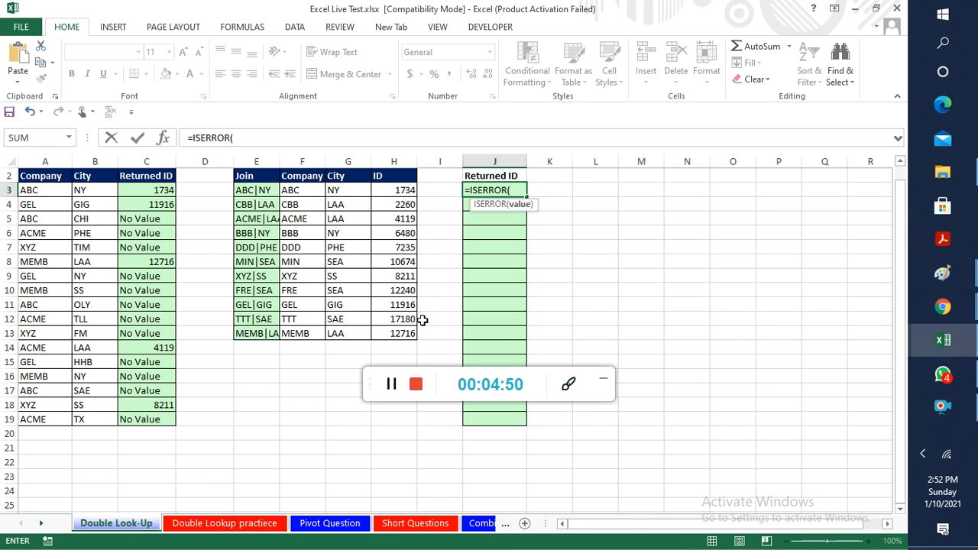
key(Escape)
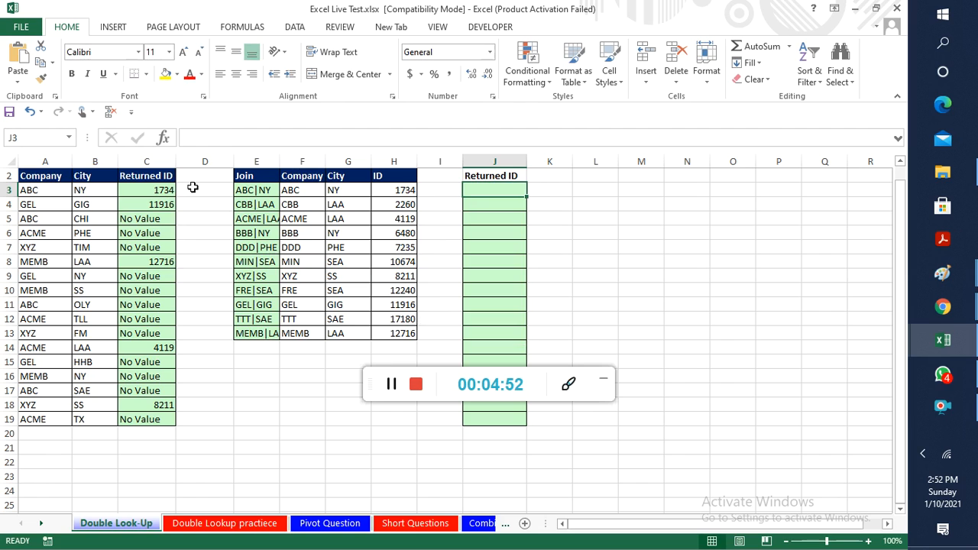
Copy the VLOOKUP portion of the C3 formula, leaving the cell unchanged
click(156, 190)
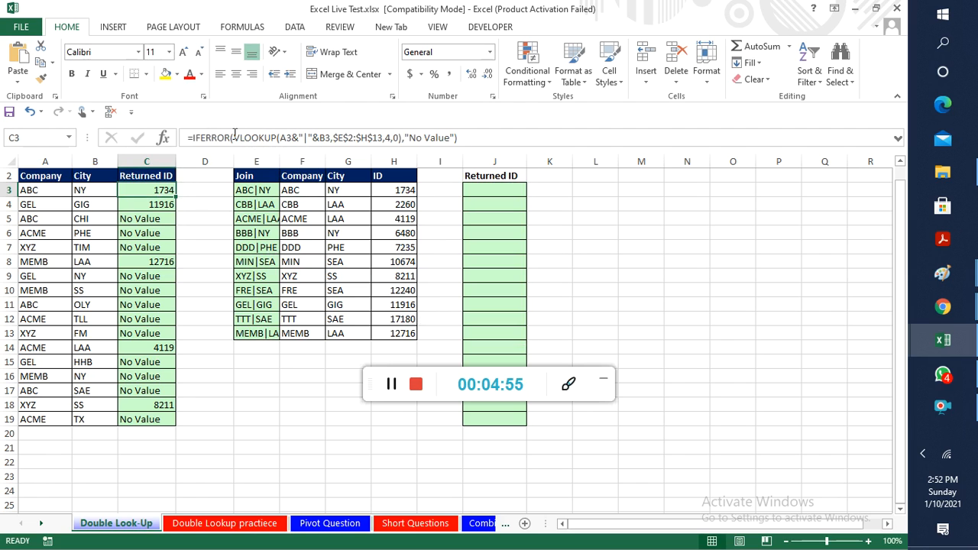
drag(233, 139, 399, 144)
key(ctrl+c)
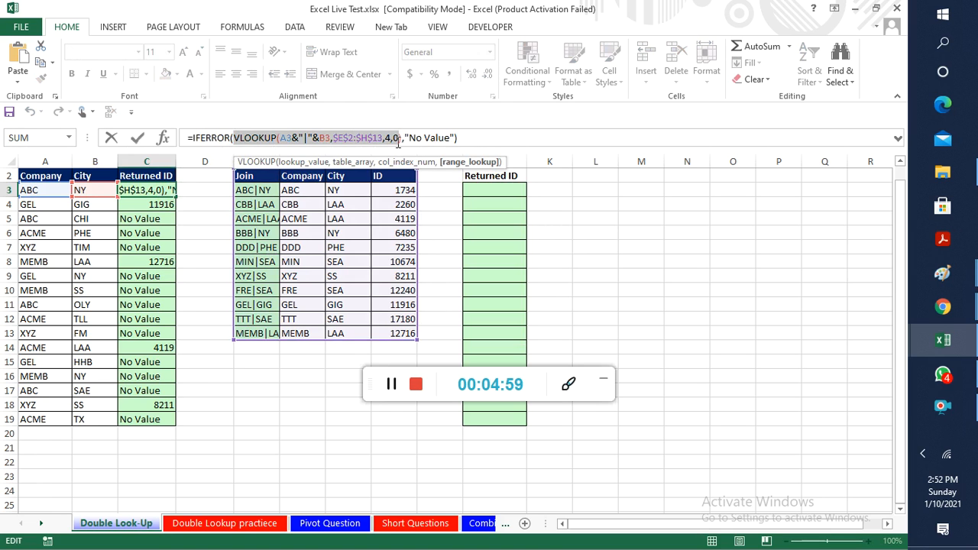
key(Escape)
Enter the copied VLOOKUP wrapped in ISBLANK in J3 and fill the formula down through J19
click(522, 190)
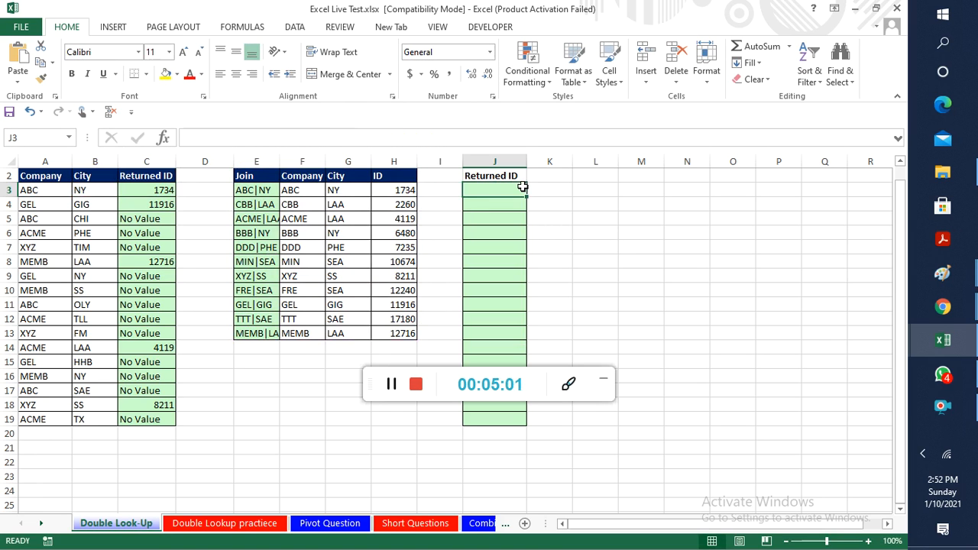
text(=Is)
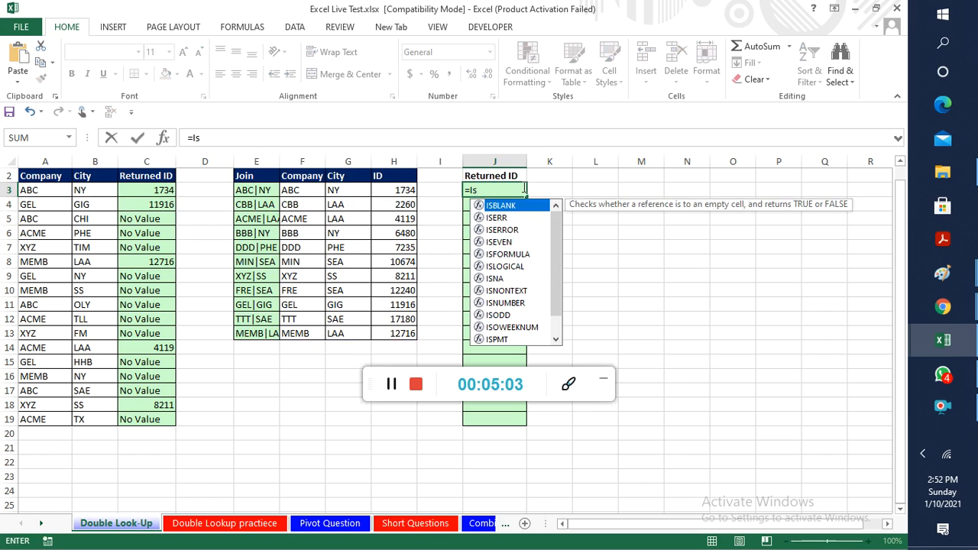
key(Tab)
key(ctrl+v)
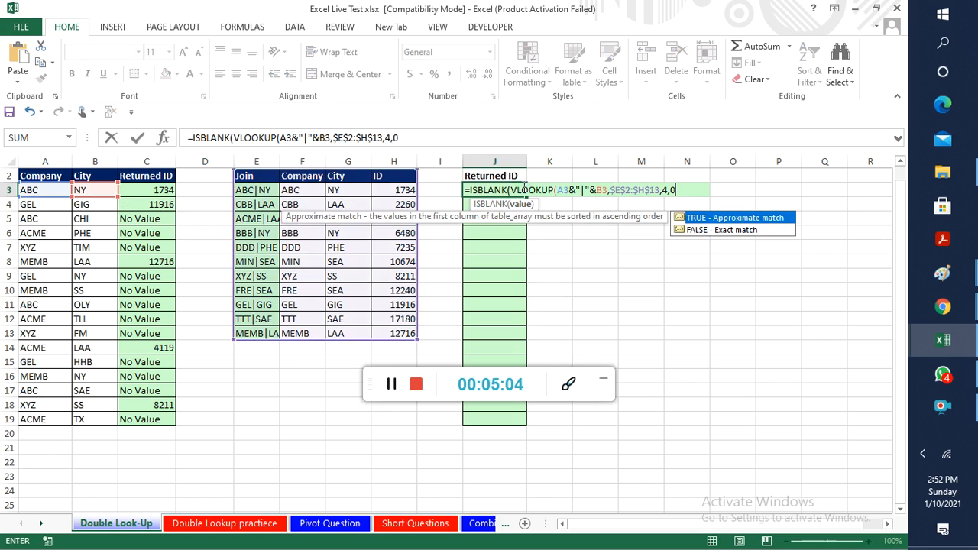
text())
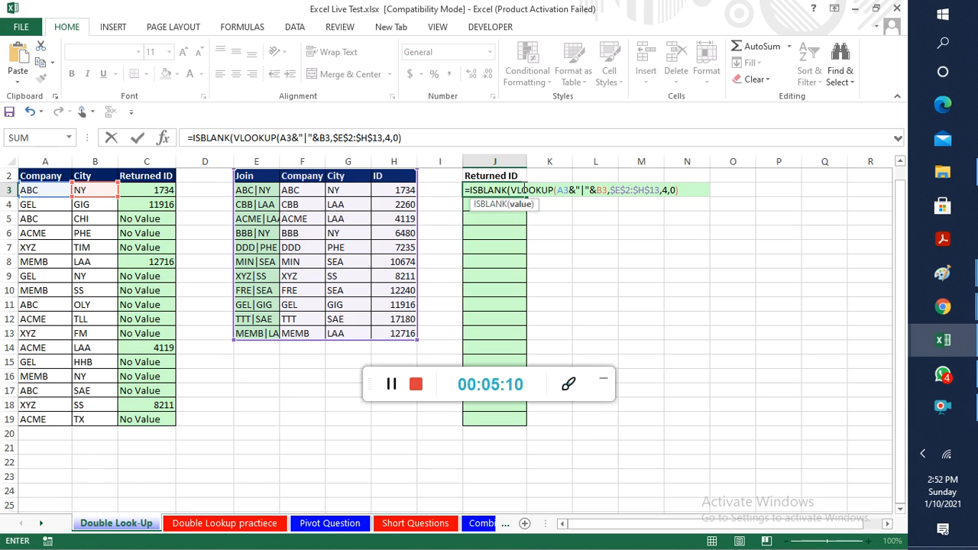
text())
key(Return)
drag(523, 187, 525, 529)
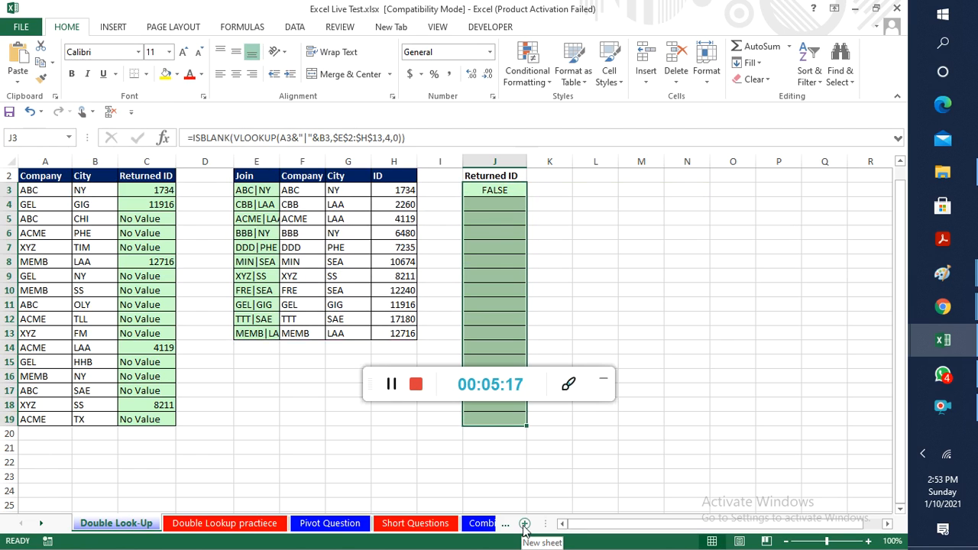
key(ctrl+d)
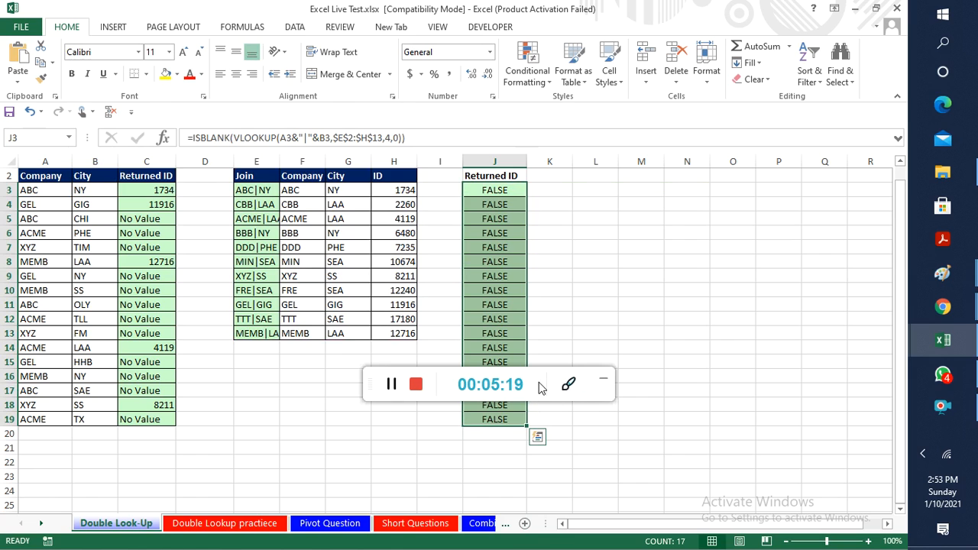
click(539, 380)
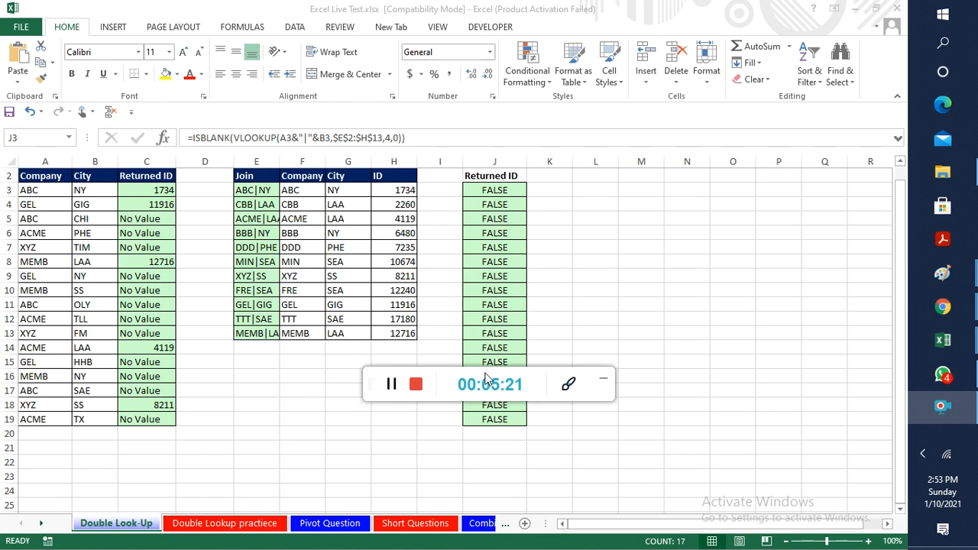
click(603, 380)
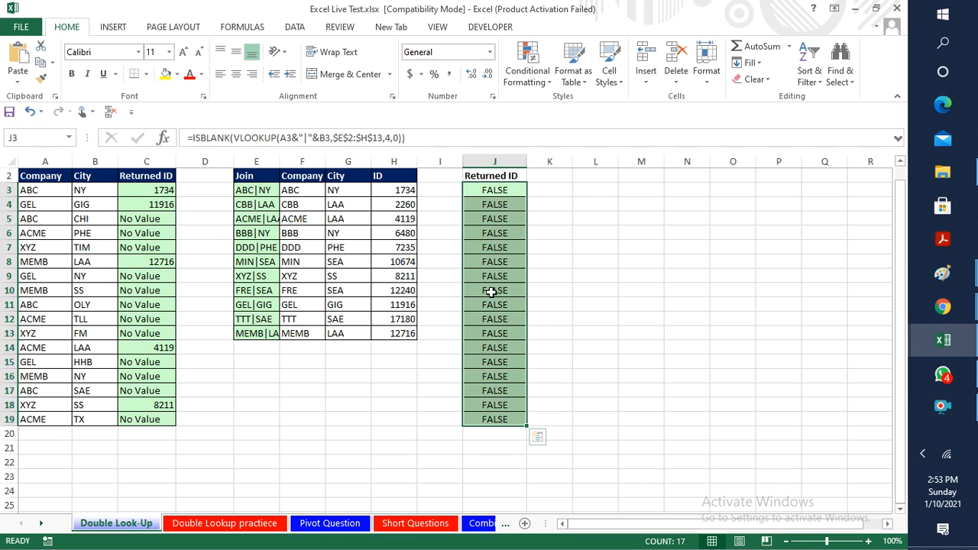
Examine the ISBLANK formulas in J3, J4 and J5 and the IFERROR formula in C3
key(F2)
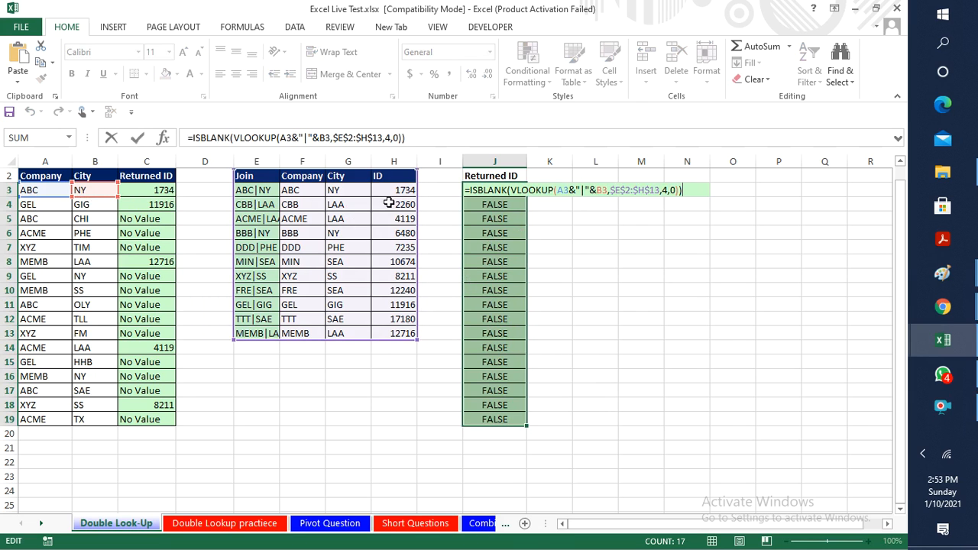
key(Return)
click(497, 204)
double_click(496, 204)
key(Escape)
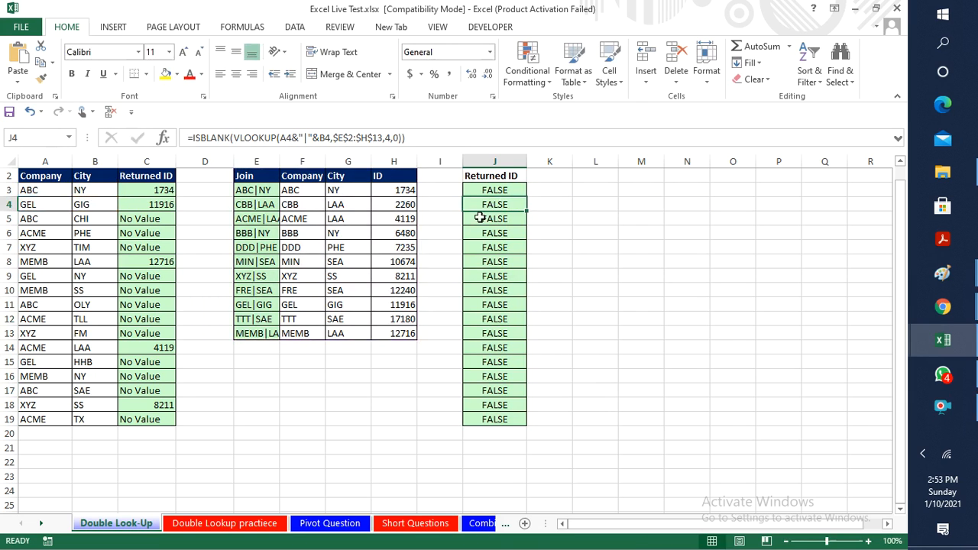
click(478, 220)
double_click(478, 220)
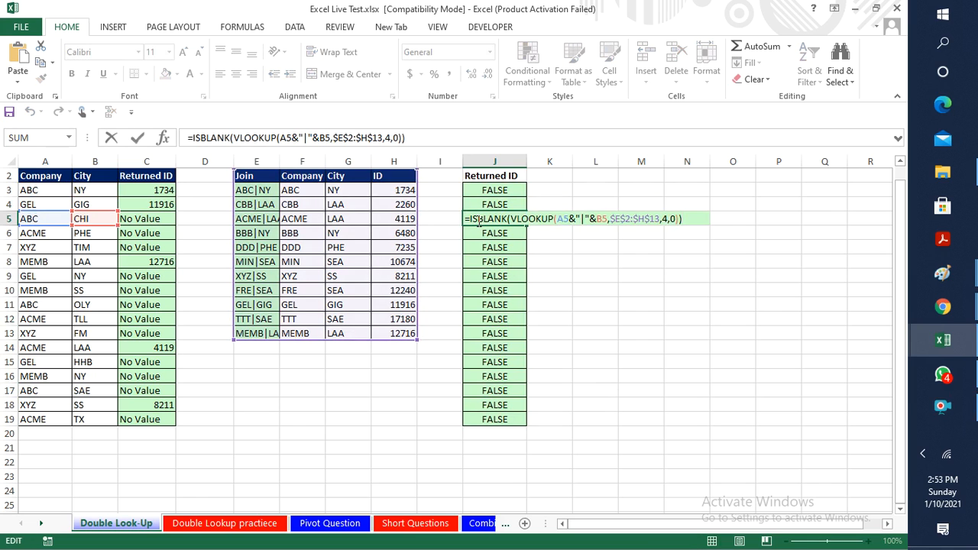
key(Escape)
click(489, 191)
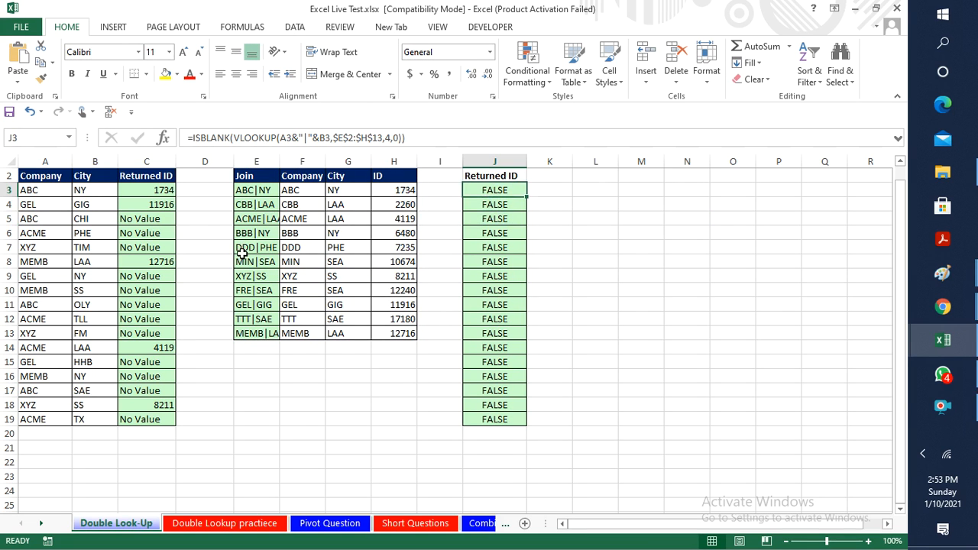
click(153, 192)
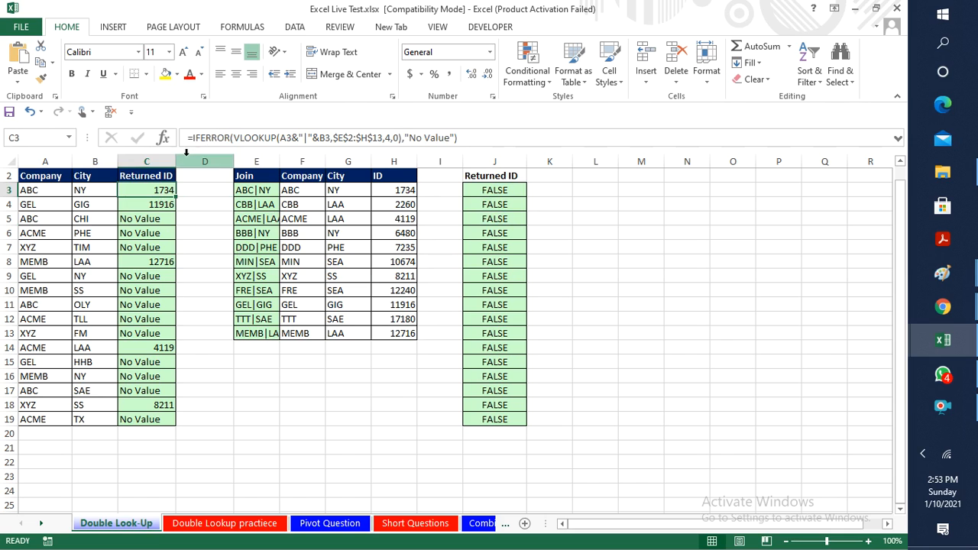
text(I)
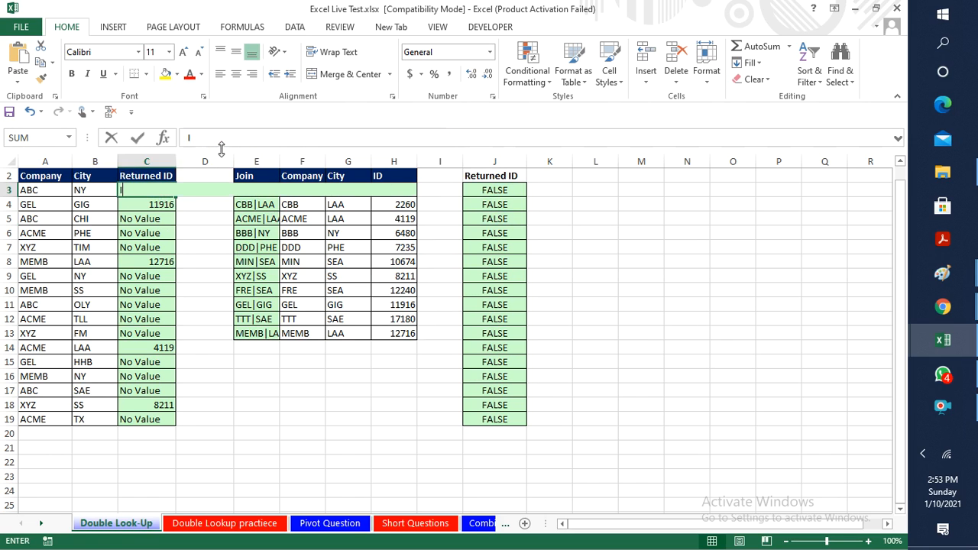
text(s)
key(Escape)
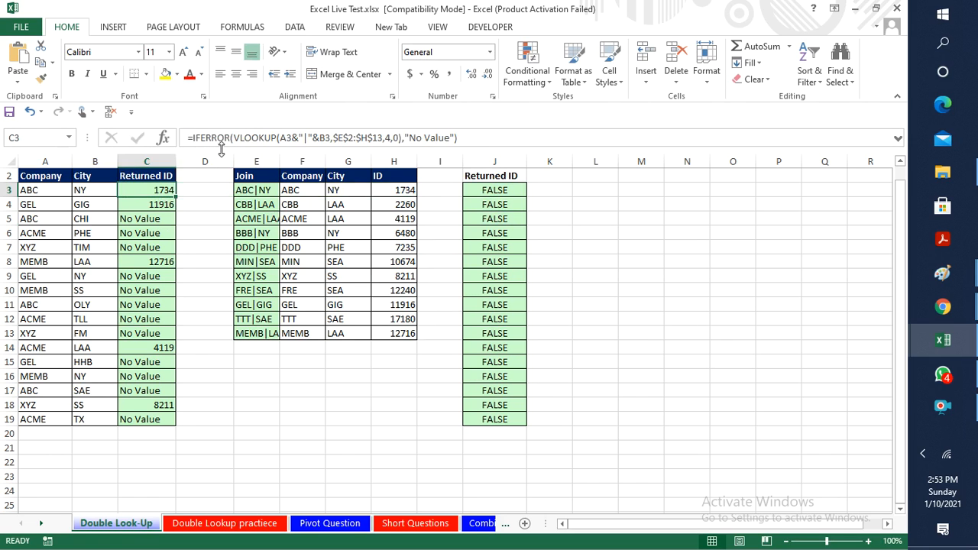
Replace the C3 formula with the copied VLOOKUP wrapped in ISERROR and fill it down through C19
text(=is)
key(Down)
key(Down)
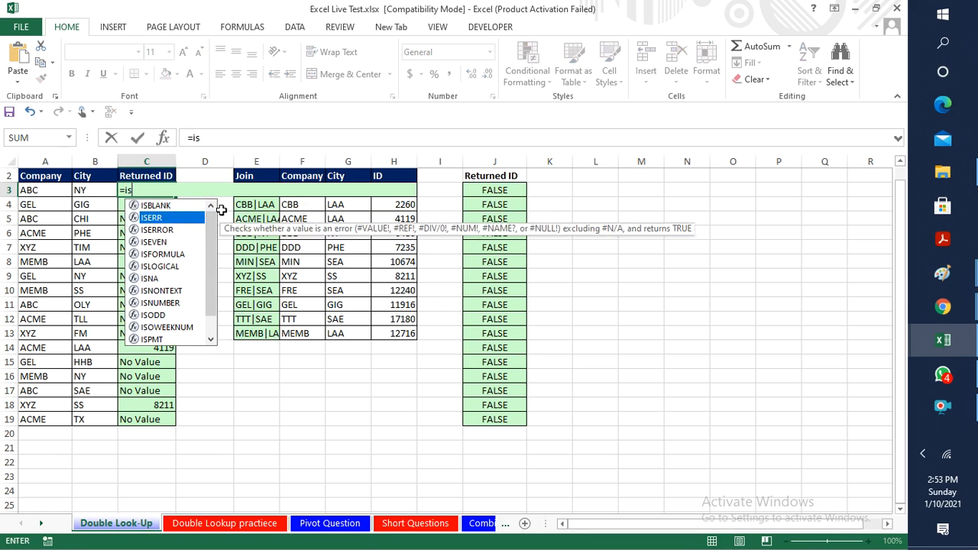
key(Tab)
key(ctrl+v)
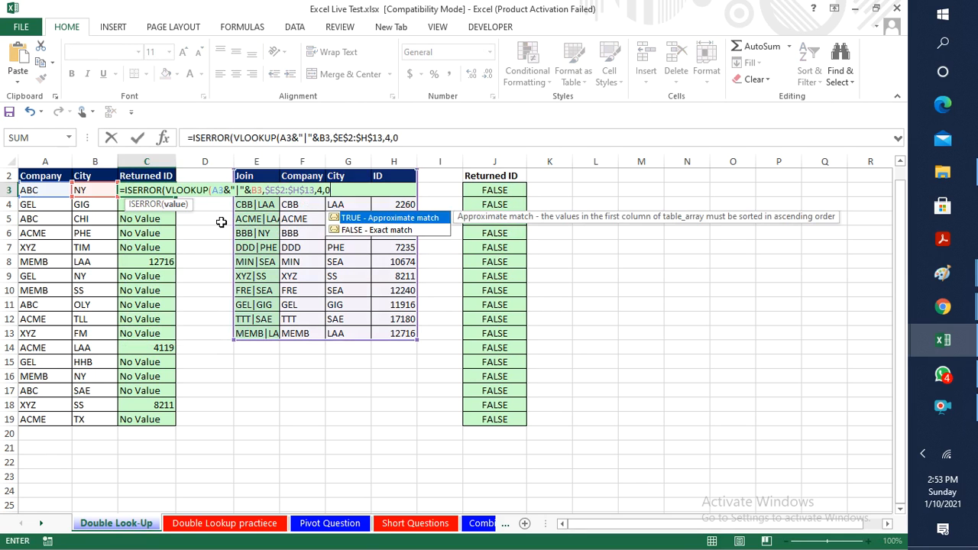
text())
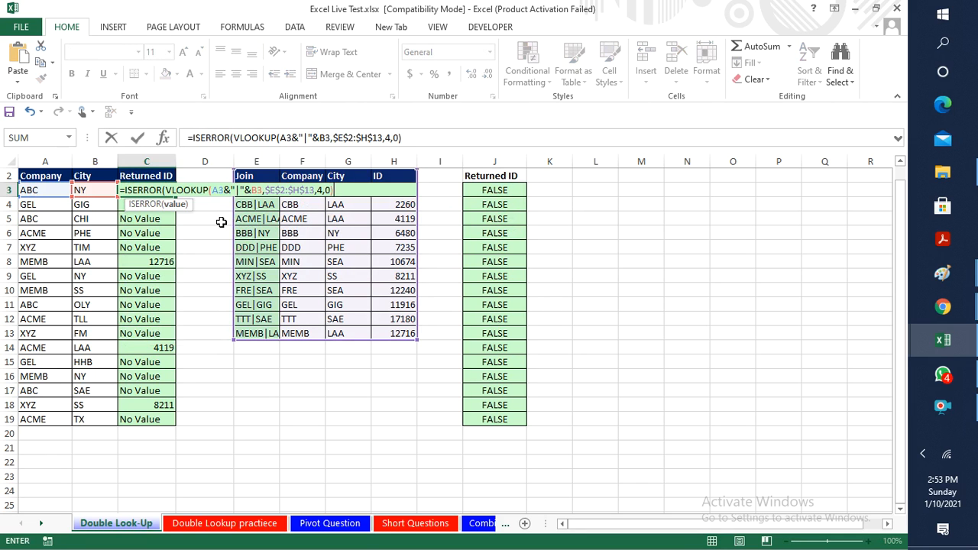
key(Return)
key(Up)
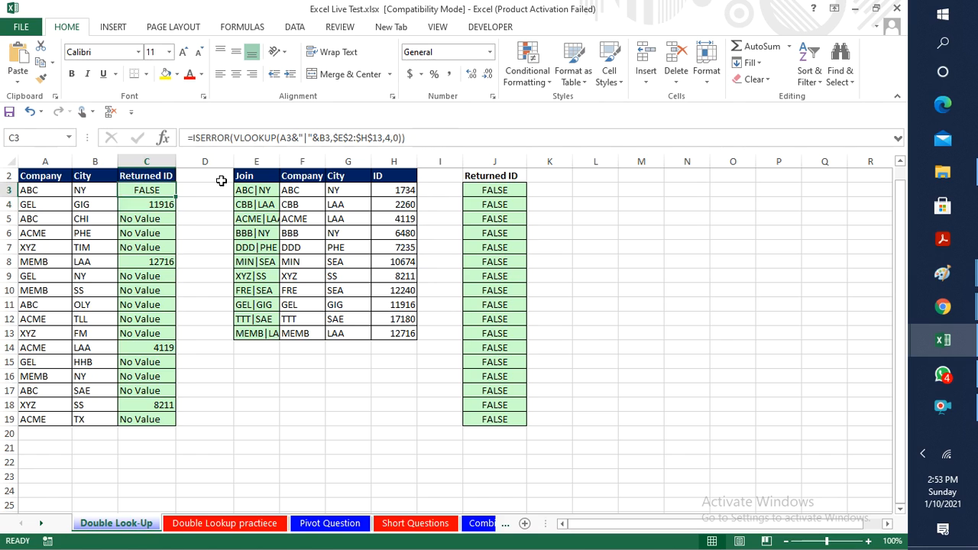
key(ctrl+shift+Down)
key(ctrl+d)
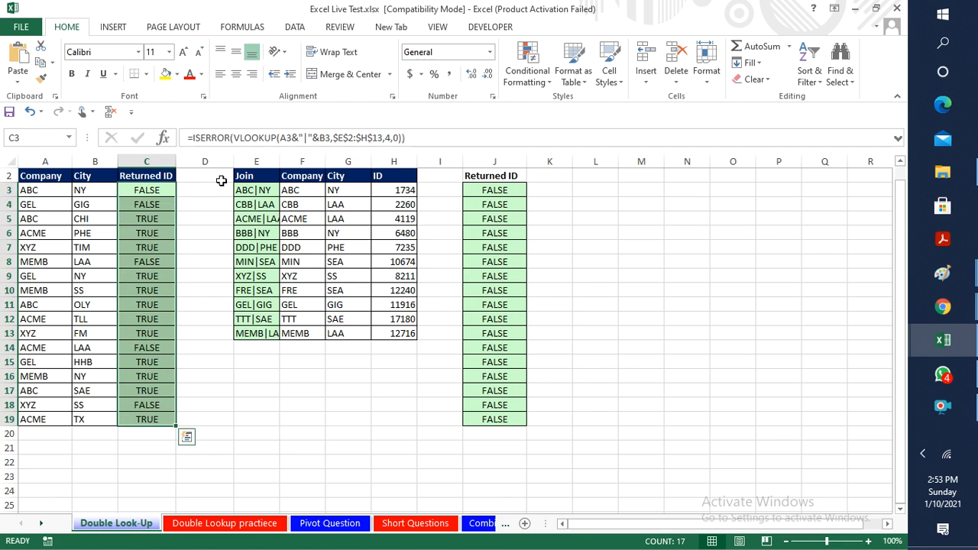
Wrap the ISERROR test in C3 in an IF that returns "" when true and VLOOKUP(A3&"|"&B3,$E$2:$H$13,4,0) when false
click(134, 220)
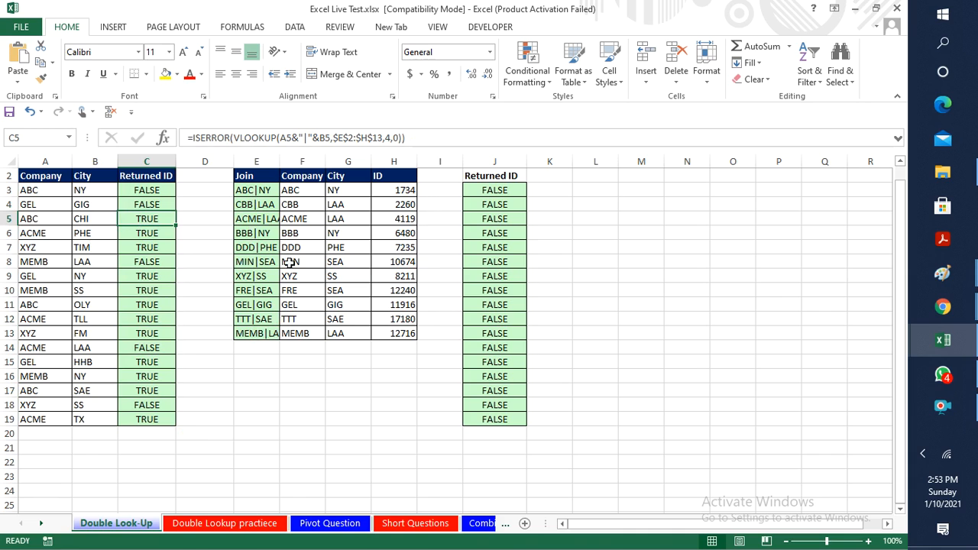
click(137, 191)
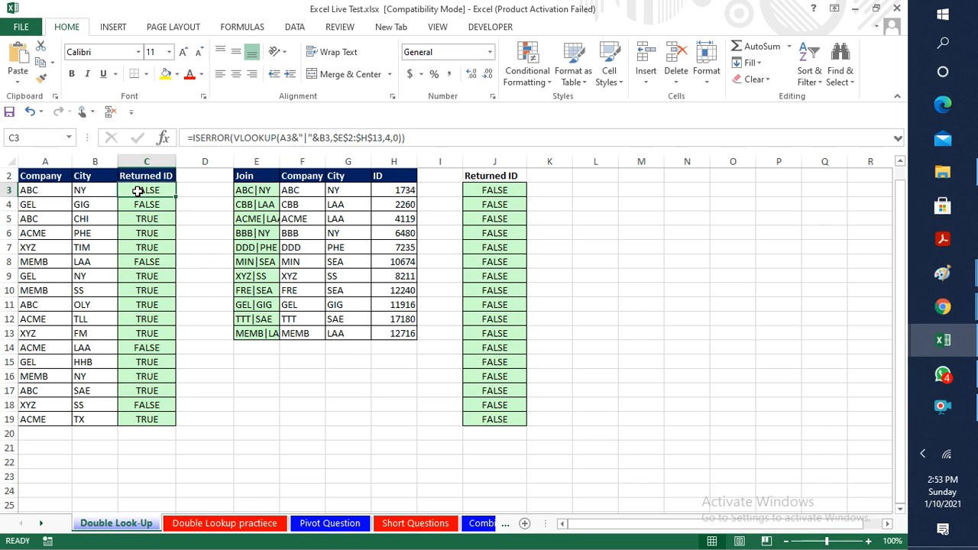
click(191, 139)
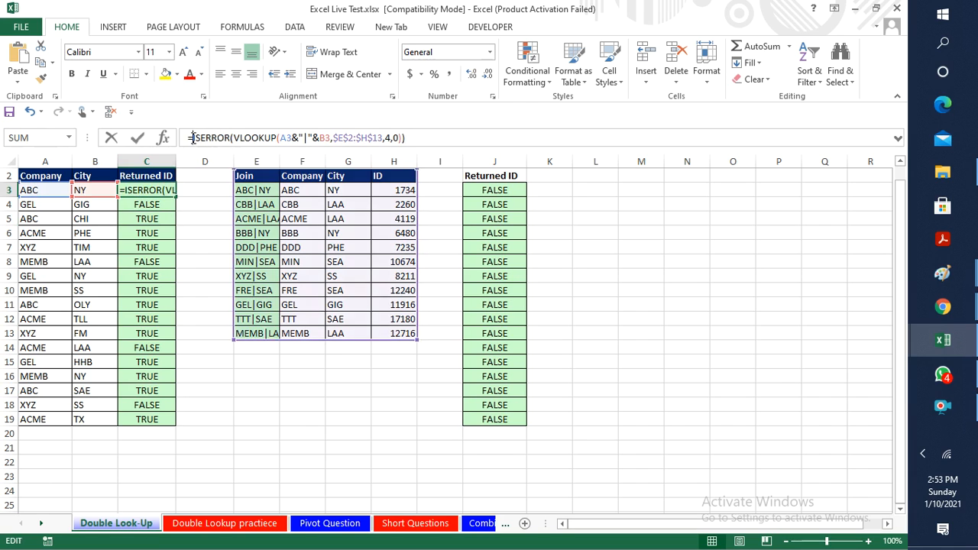
click(305, 136)
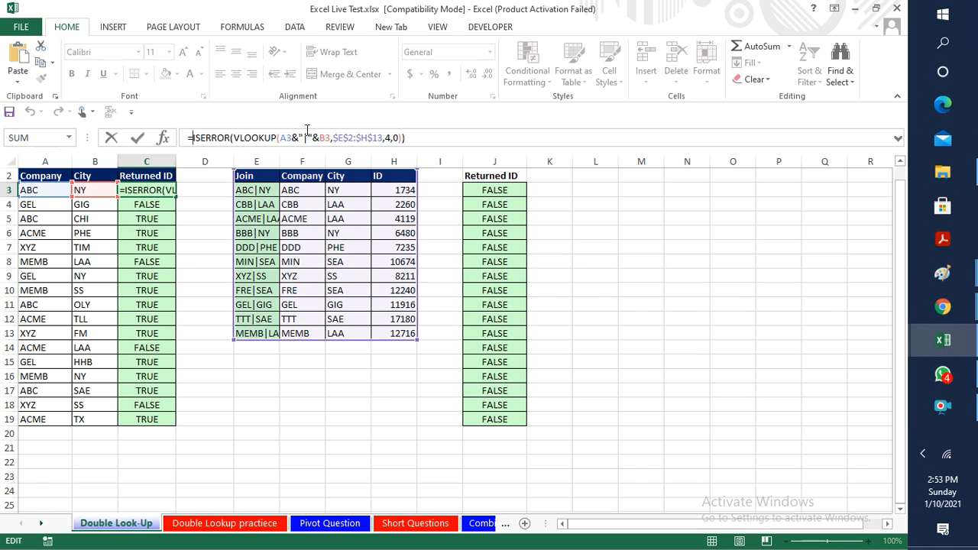
text(if)
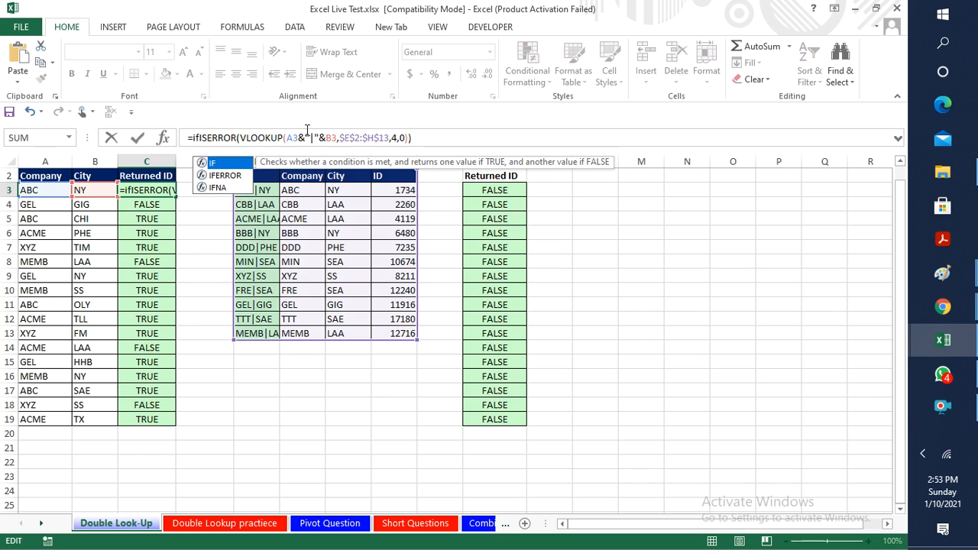
key(Tab)
click(416, 138)
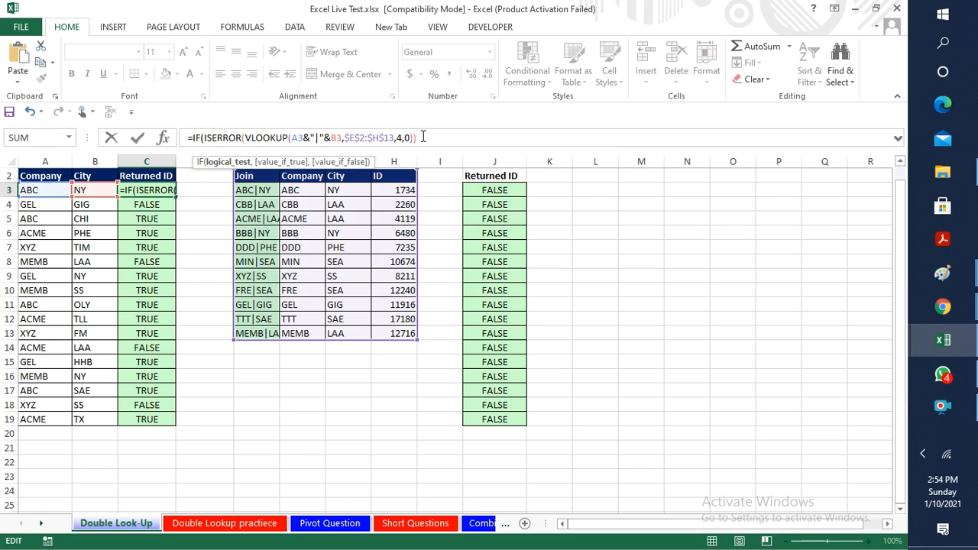
text(,)
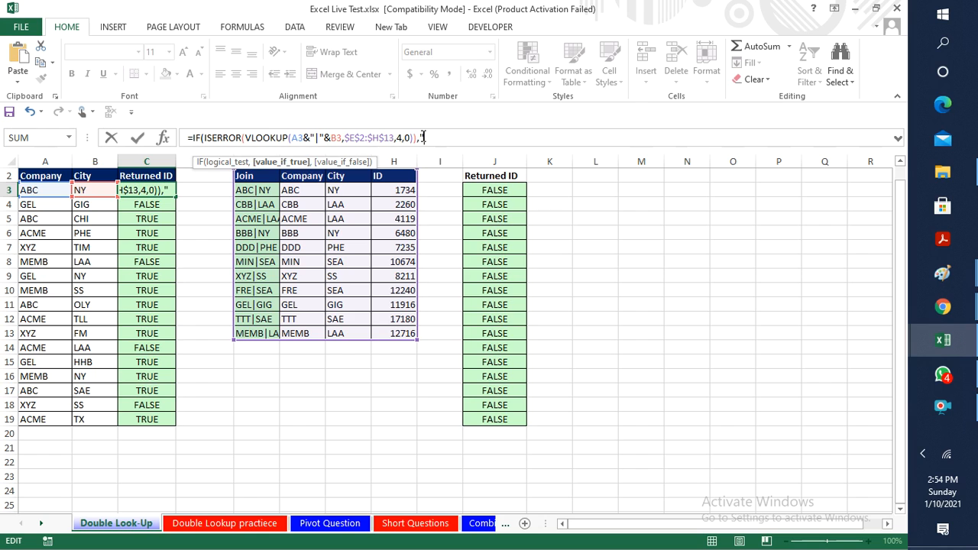
text("",)
text(VLOOKUP(A3&"|"&B3,$E$2:$H$13,4,0)
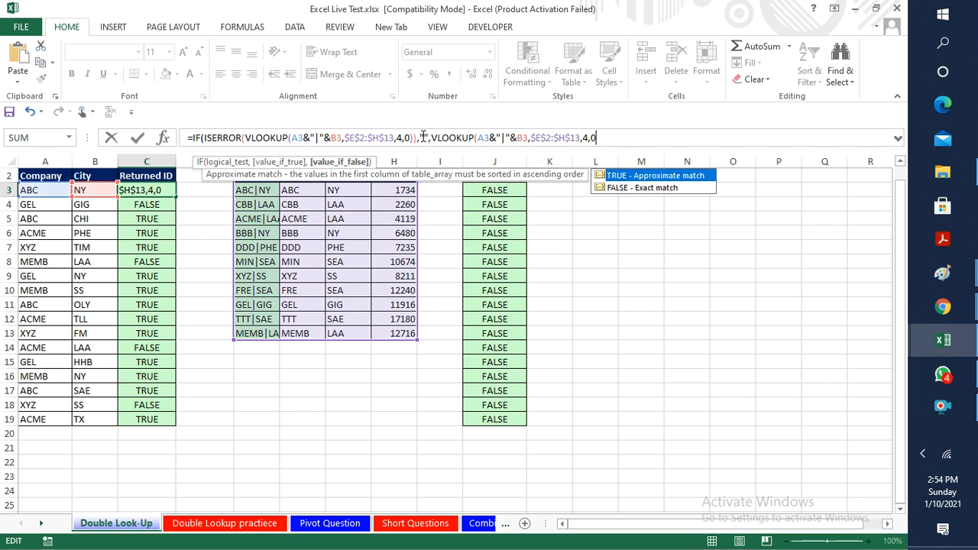
text())
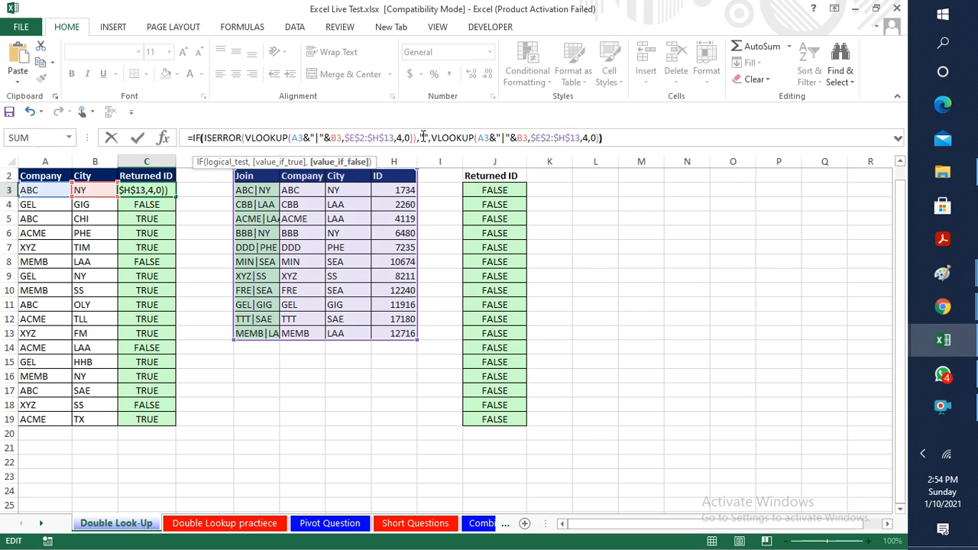
key(Return)
Fill the IF and ISERROR formula from C3 down through C19
key(Up)
key(ctrl+shift+Down)
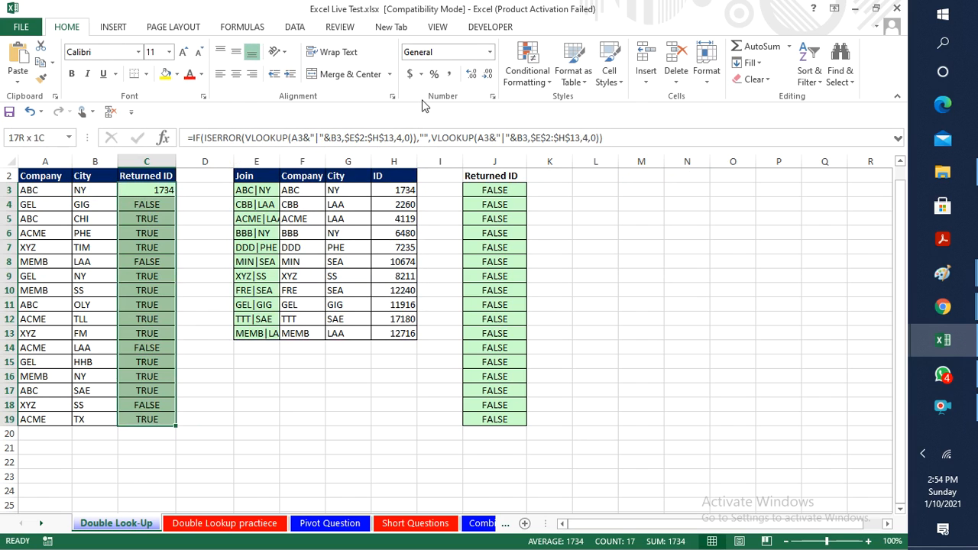
key(ctrl+d)
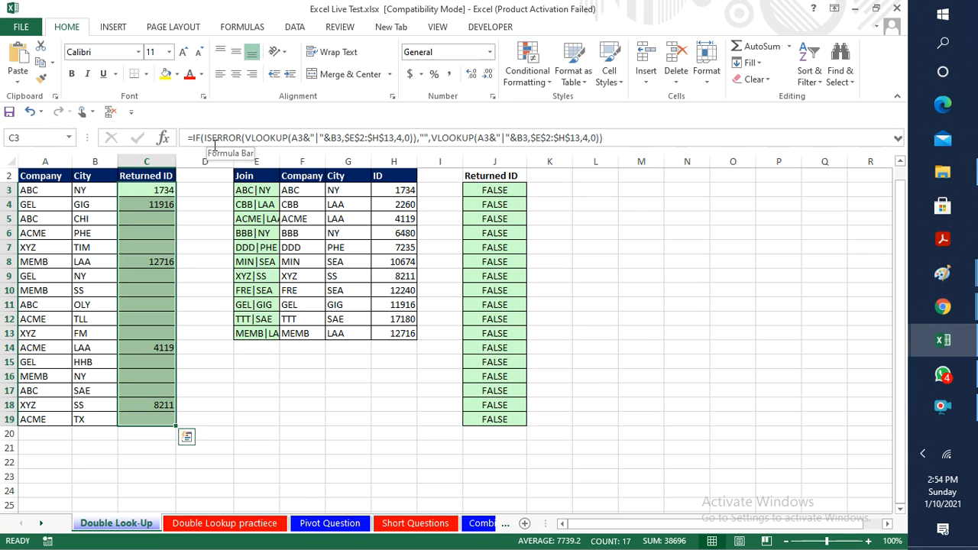
Clear the ISBLANK formulas from J3:J19 on the Double Look-Up sheet
click(478, 191)
key(ctrl+shift+Down)
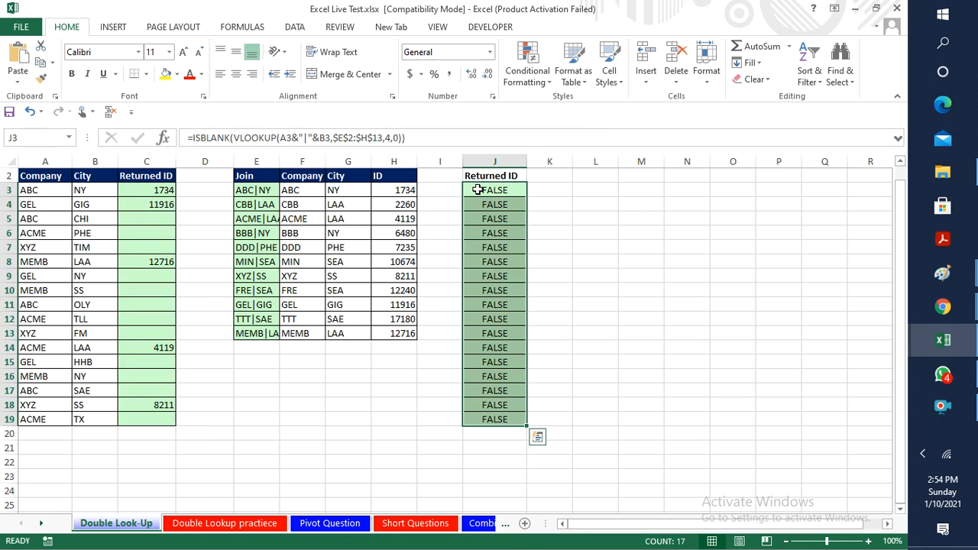
key(Delete)
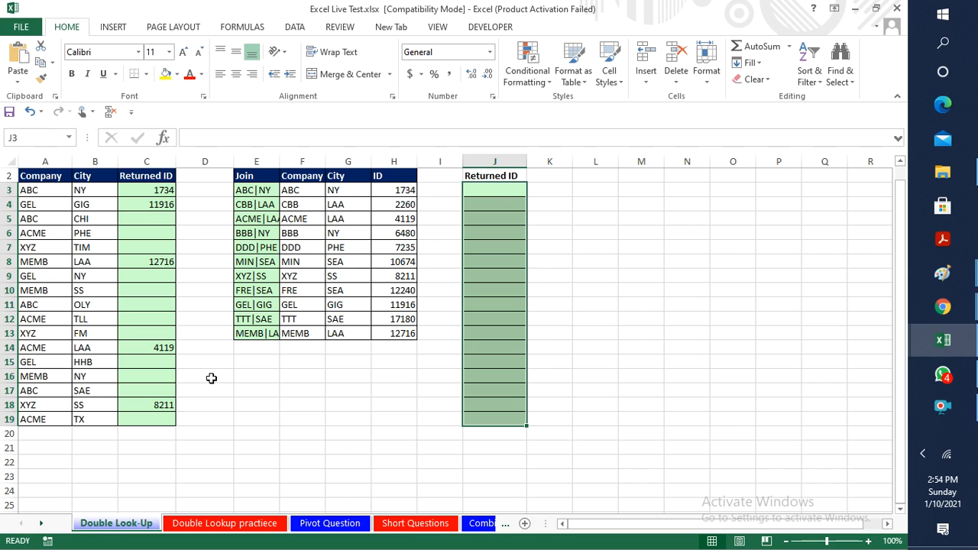
Clear the Returned ID formulas in J3:J19 on the Double Lookup practiece sheet
click(199, 529)
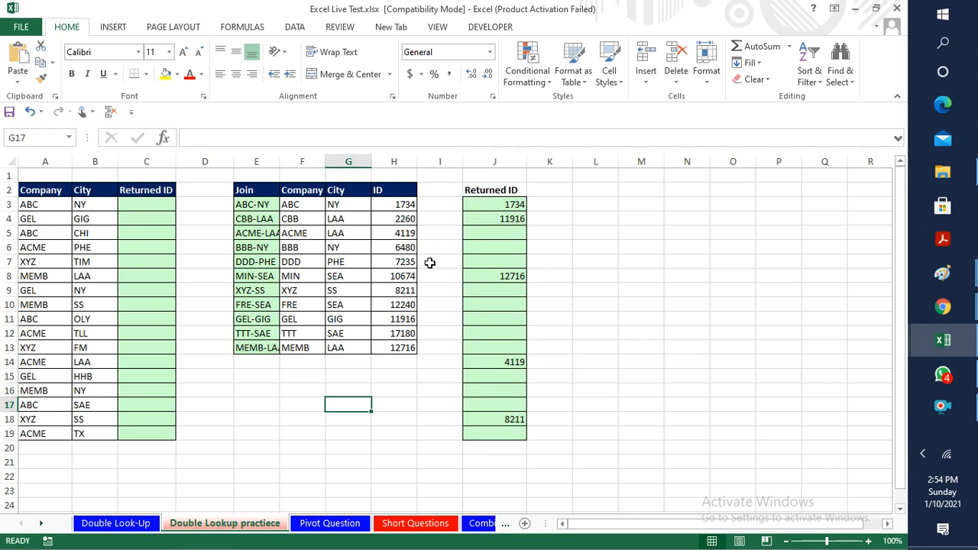
click(495, 206)
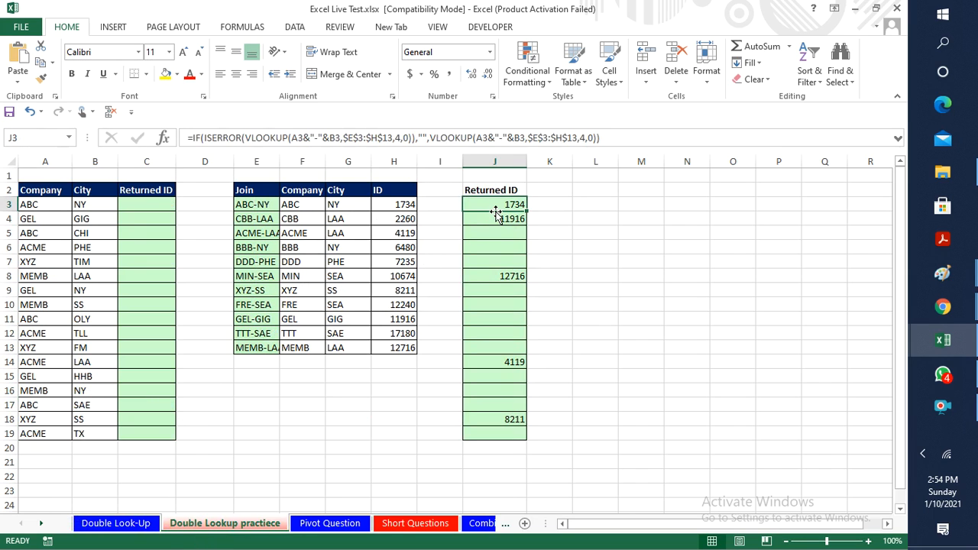
key(ctrl+shift+Down)
key(Delete)
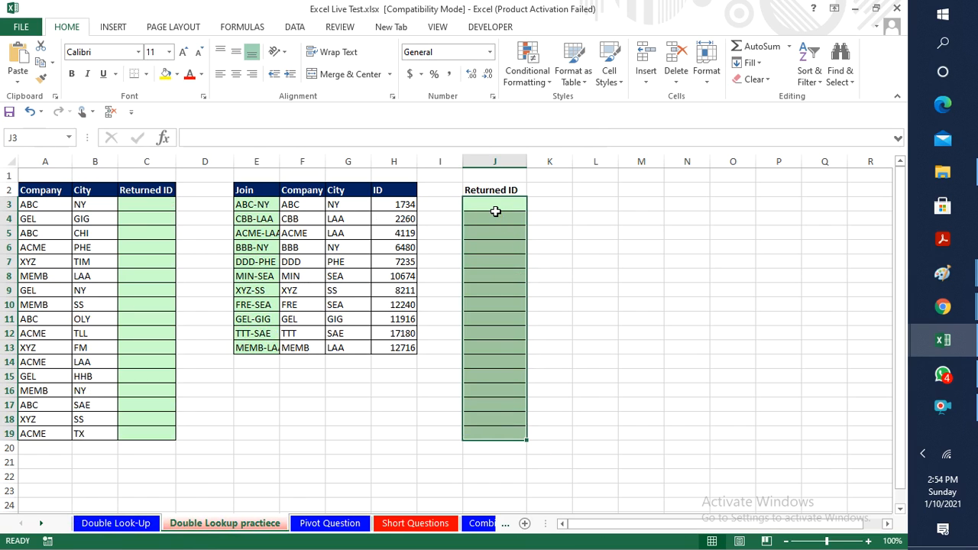
Open the Pivot Question sheet and read through questions Q.1 to Q.4 in column F
click(324, 525)
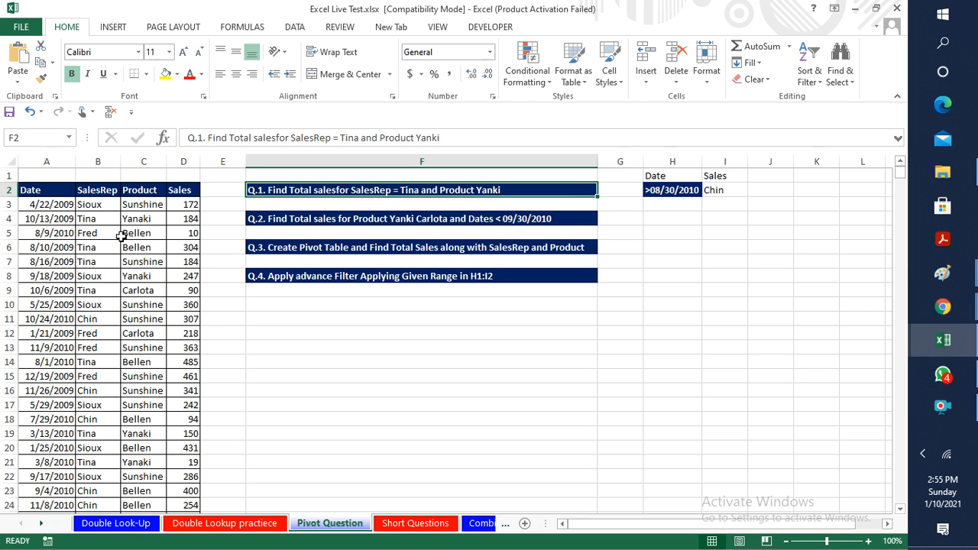
click(264, 291)
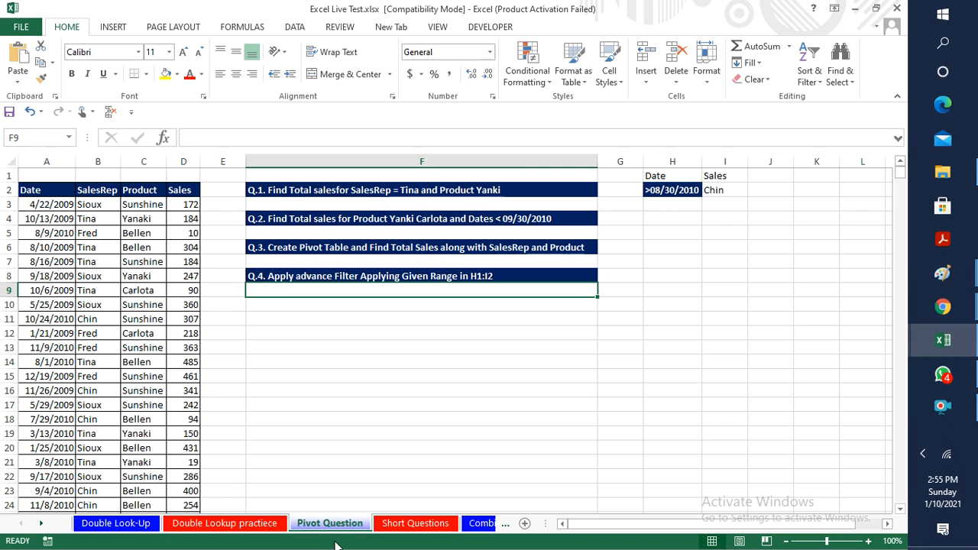
click(286, 195)
click(287, 229)
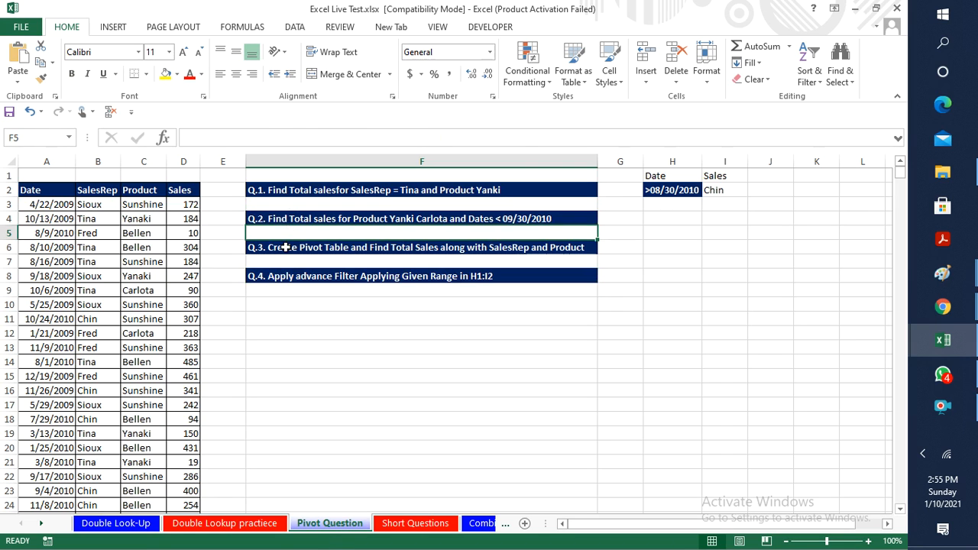
click(284, 249)
click(278, 276)
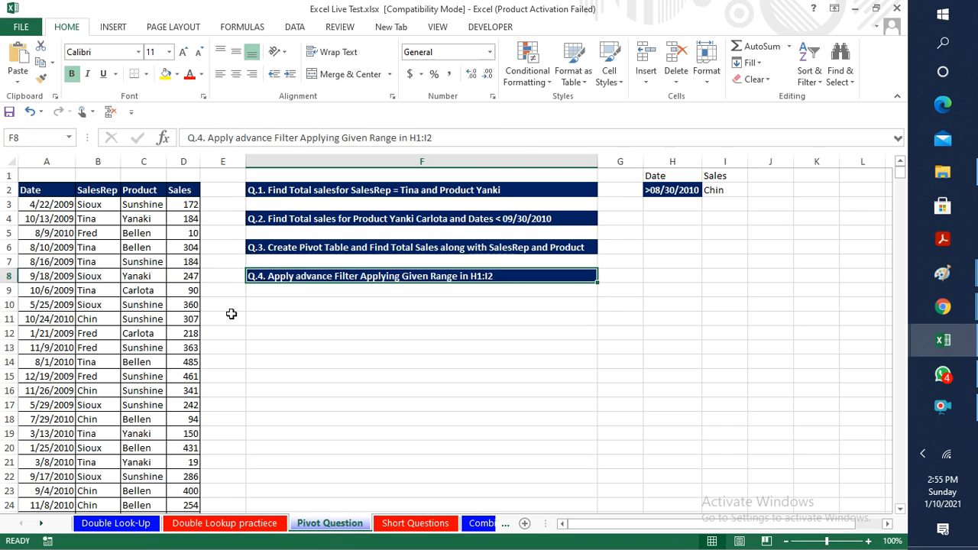
click(273, 192)
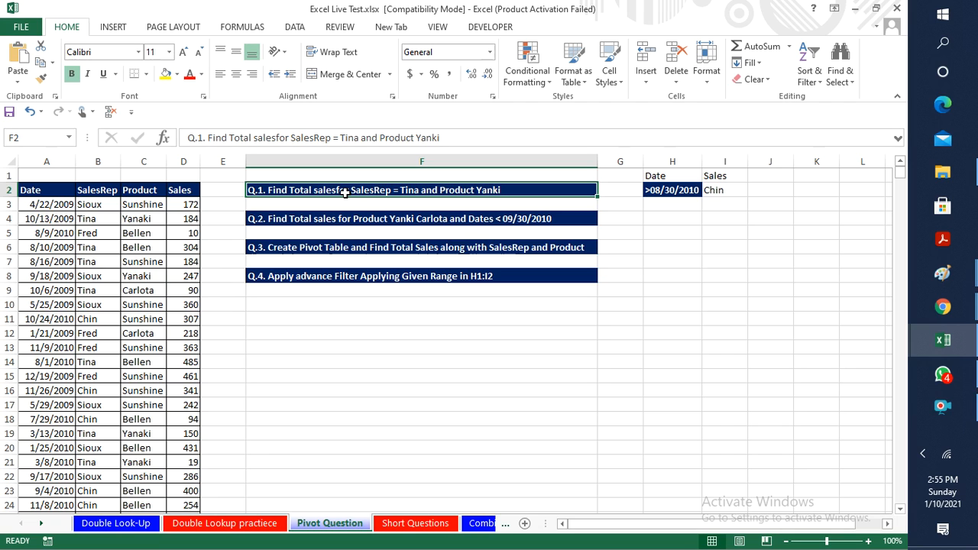
Review questions Q.2 to Q.4 in column F along with the advanced filter criteria range H1:I2
click(288, 219)
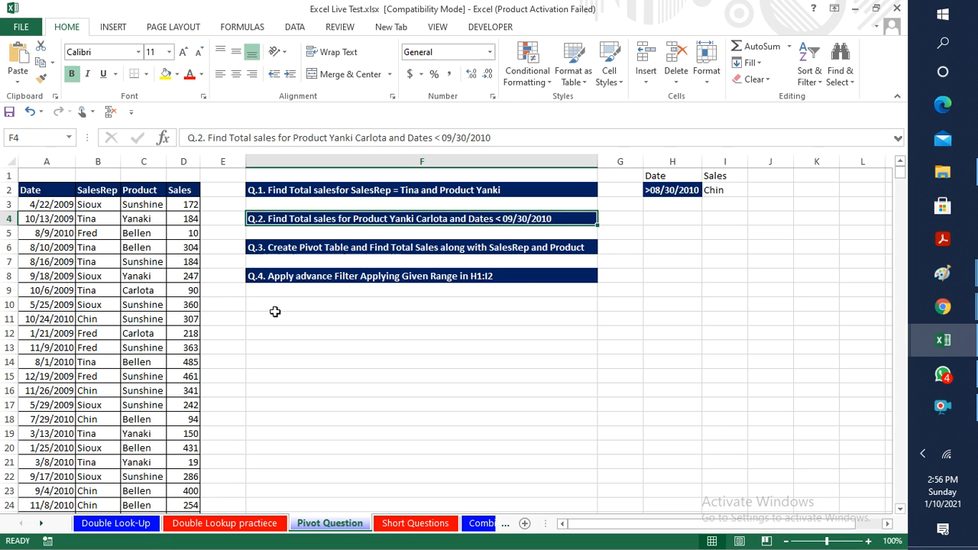
click(263, 251)
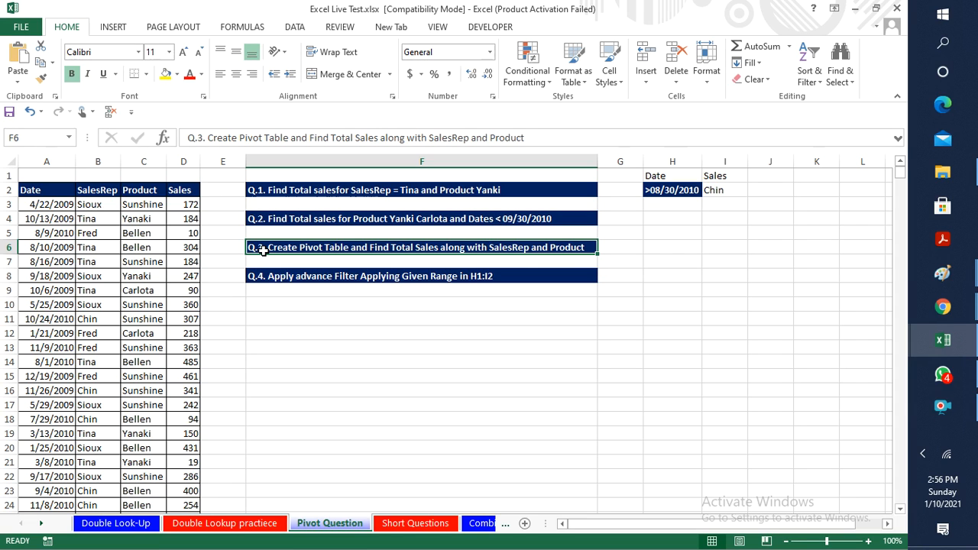
click(664, 321)
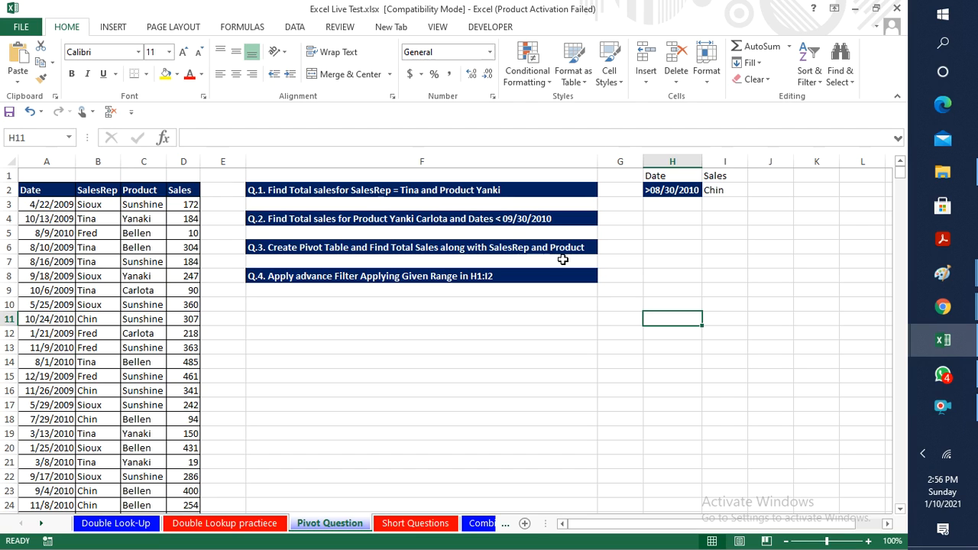
click(269, 276)
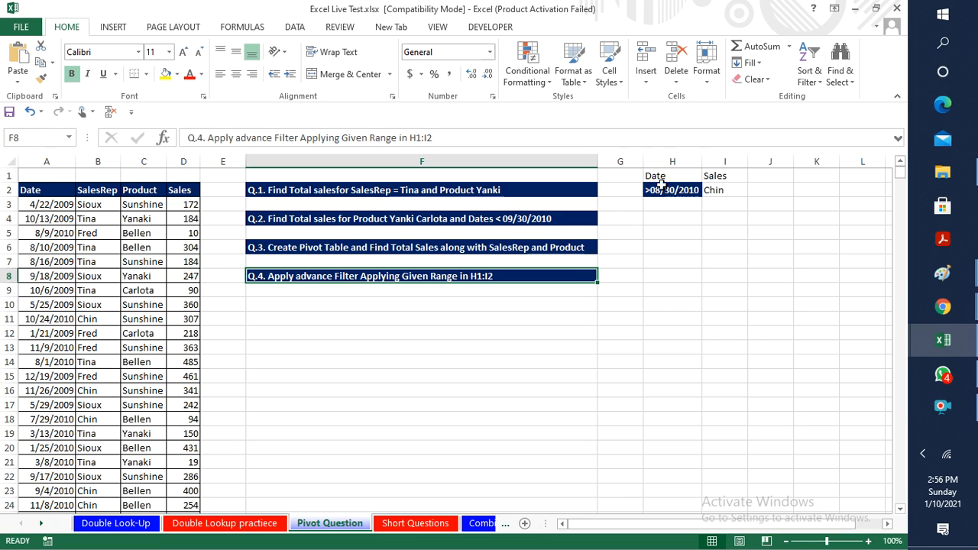
drag(655, 176, 707, 193)
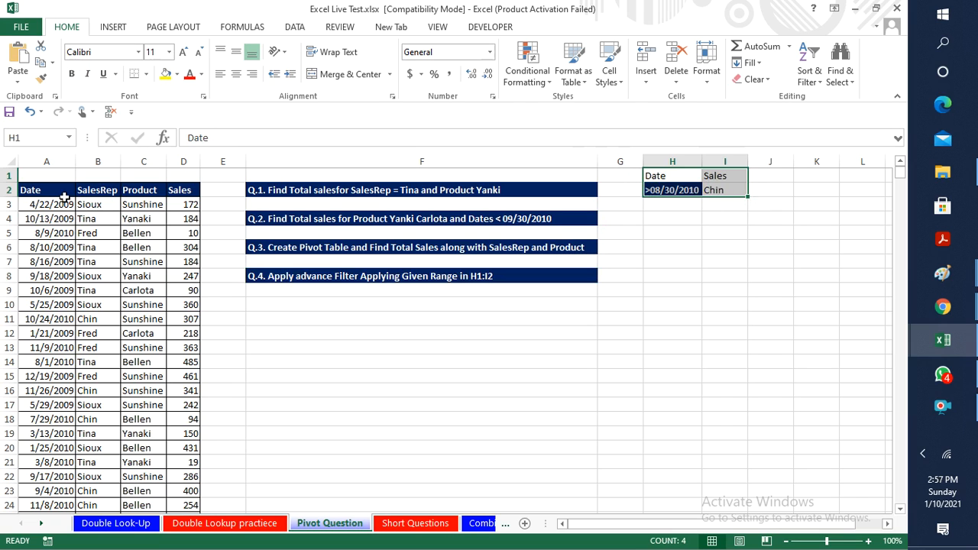
Change the criteria header in I1 to SalesRep so it matches the data table's column name
click(714, 176)
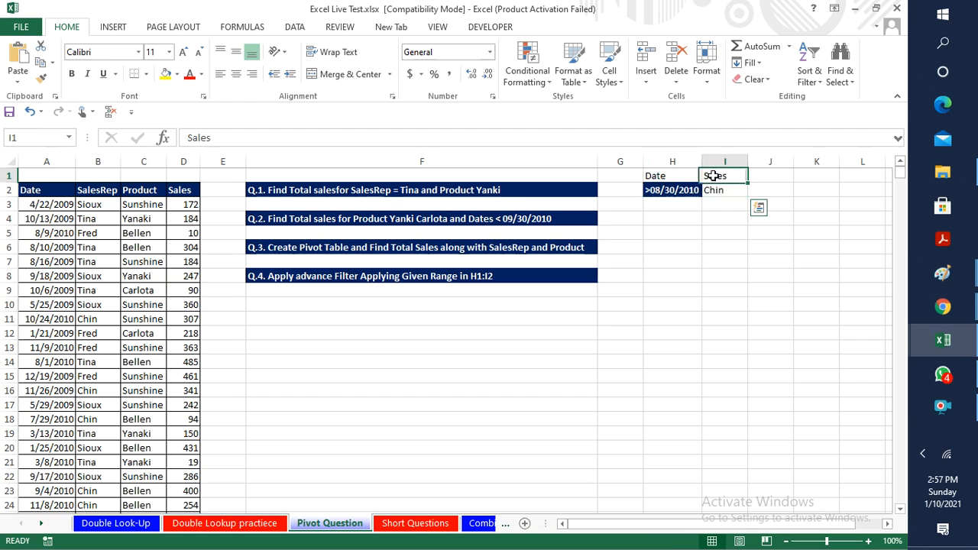
double_click(713, 176)
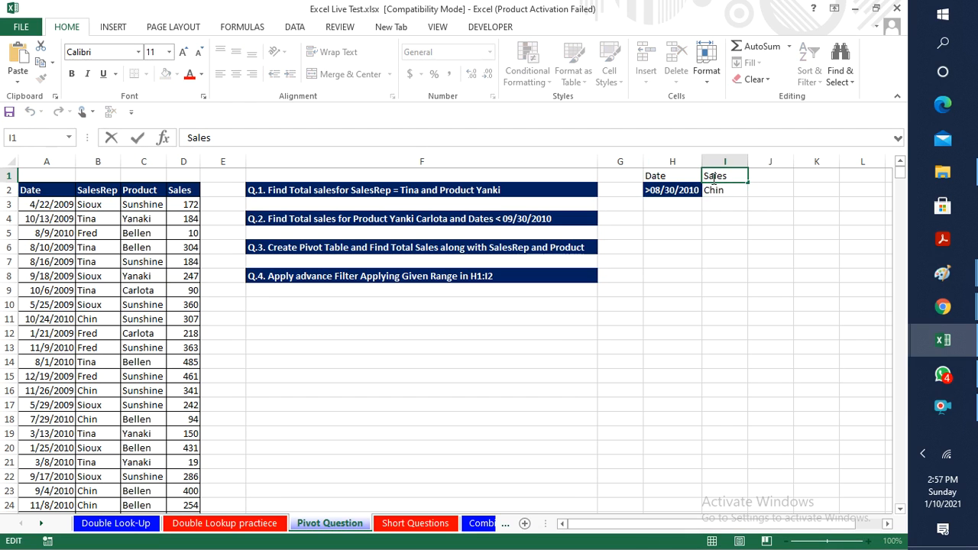
text(Rep)
key(ctrl+Return)
click(713, 190)
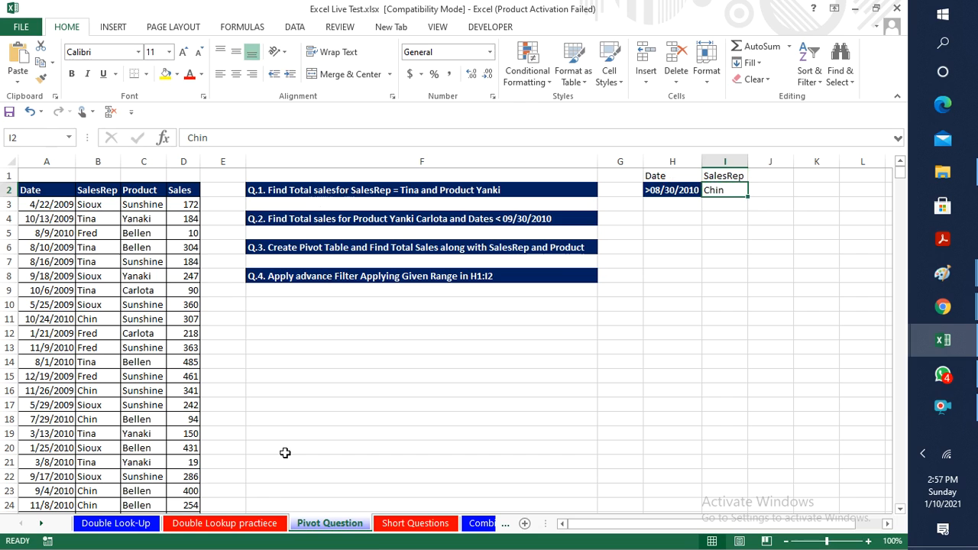
Open the Short Questions sheet to view its questions Q.1 to Q.3
click(415, 523)
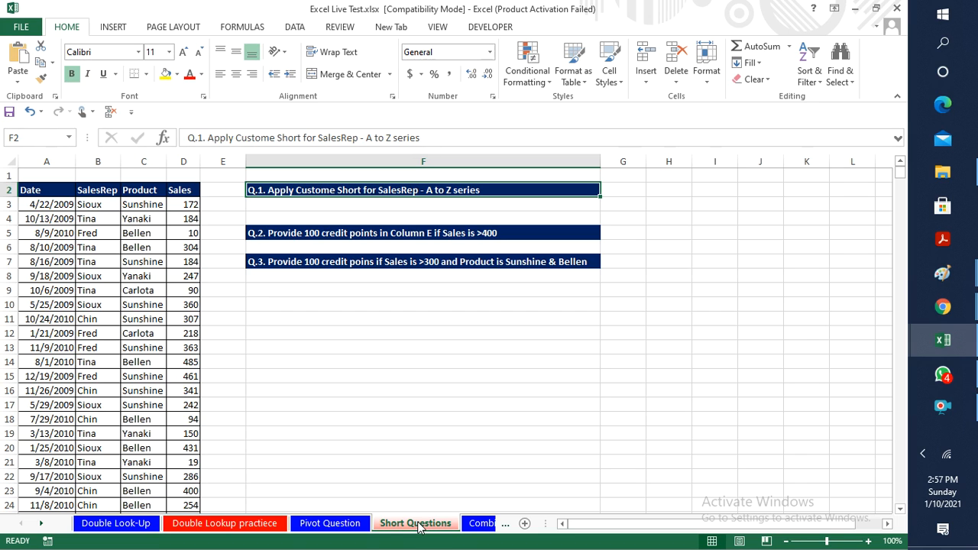
Switch to the Google Meet meeting window in Chrome and bring up the screen recorder's controls
click(943, 307)
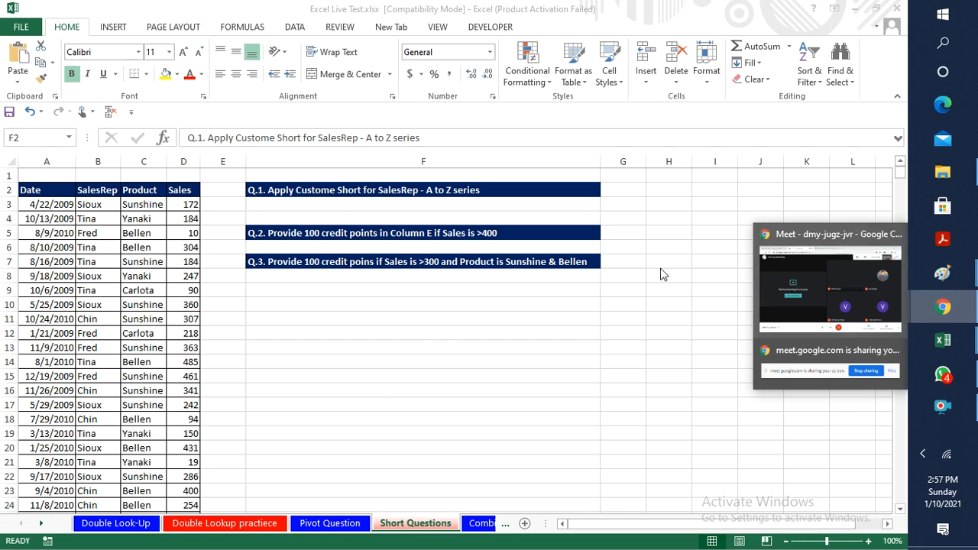
click(814, 287)
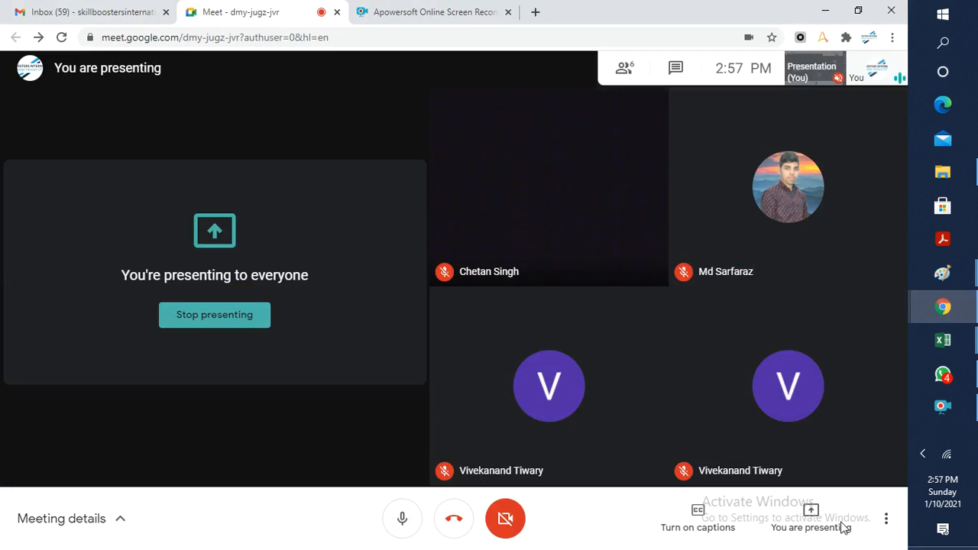
click(934, 415)
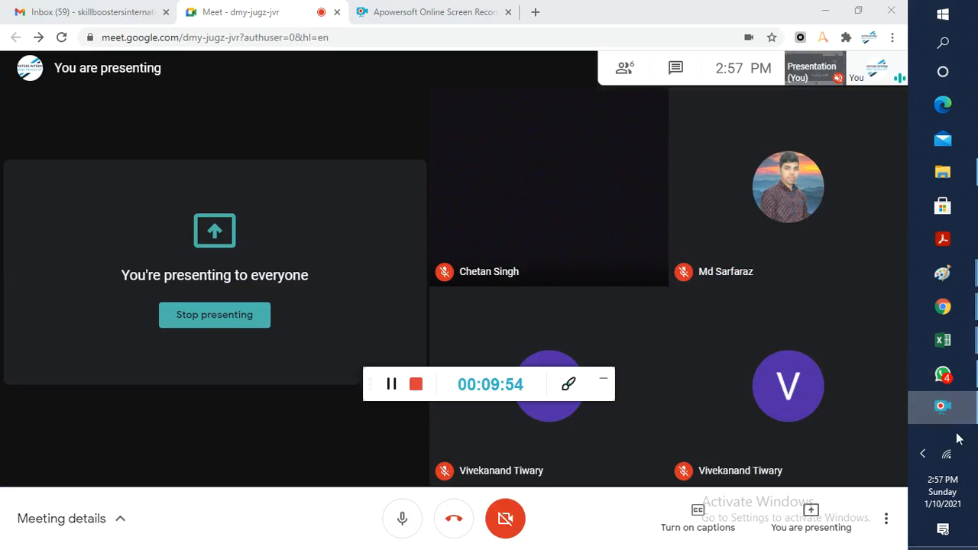